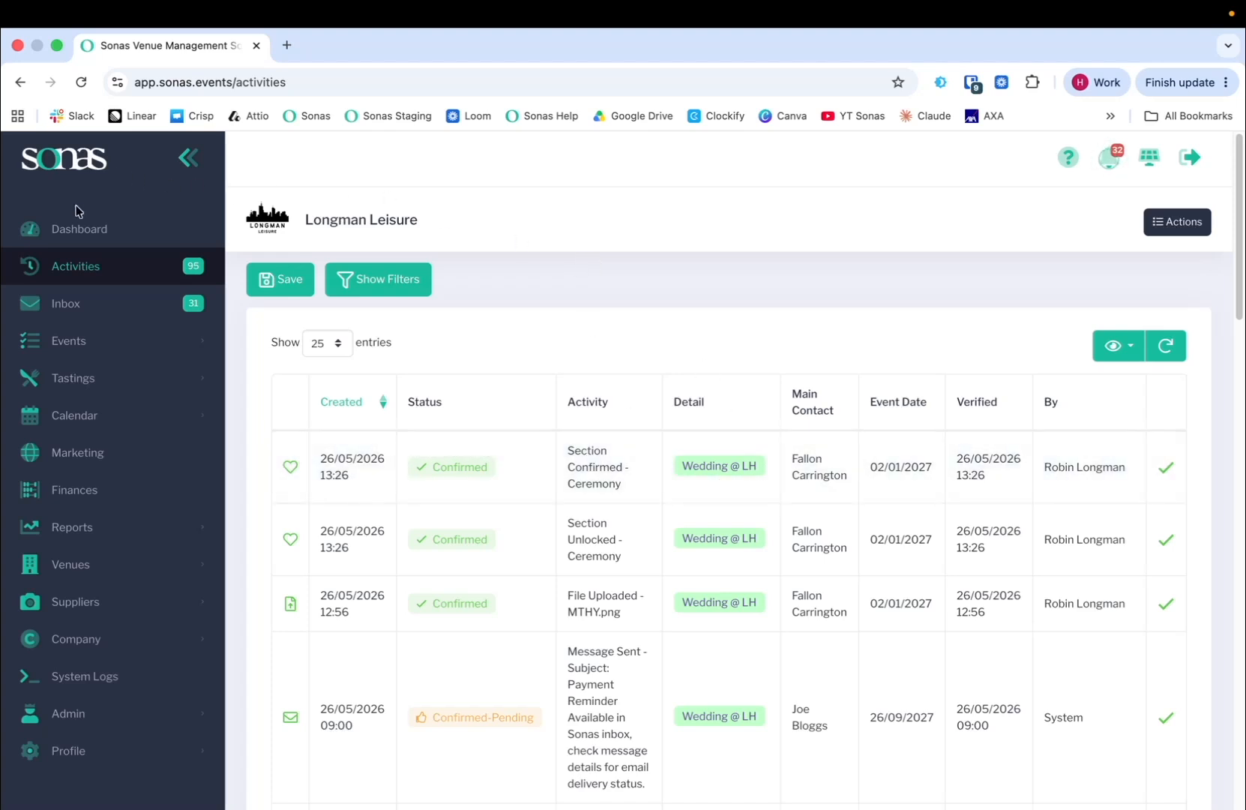
Open the bank transfer integration settings of the Hotel Holly venue for editing.
left_click(56, 564)
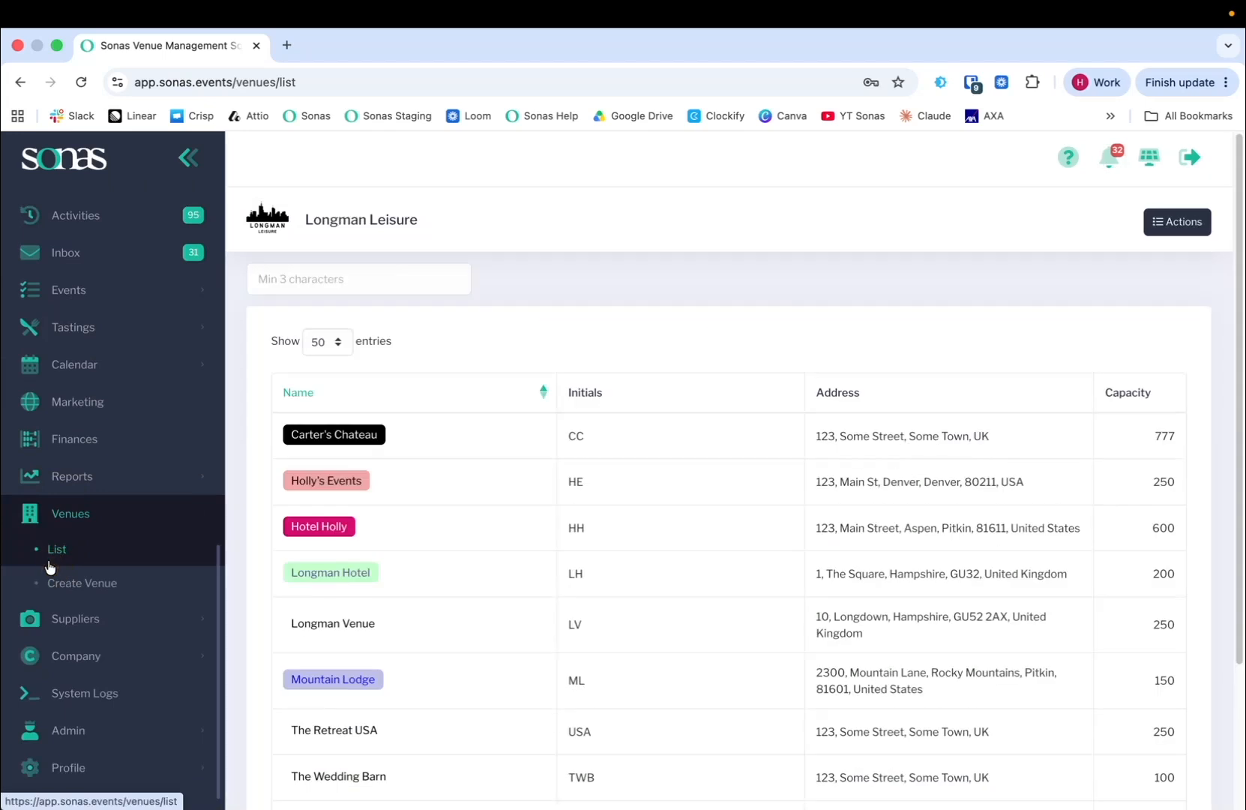
left_click(362, 536)
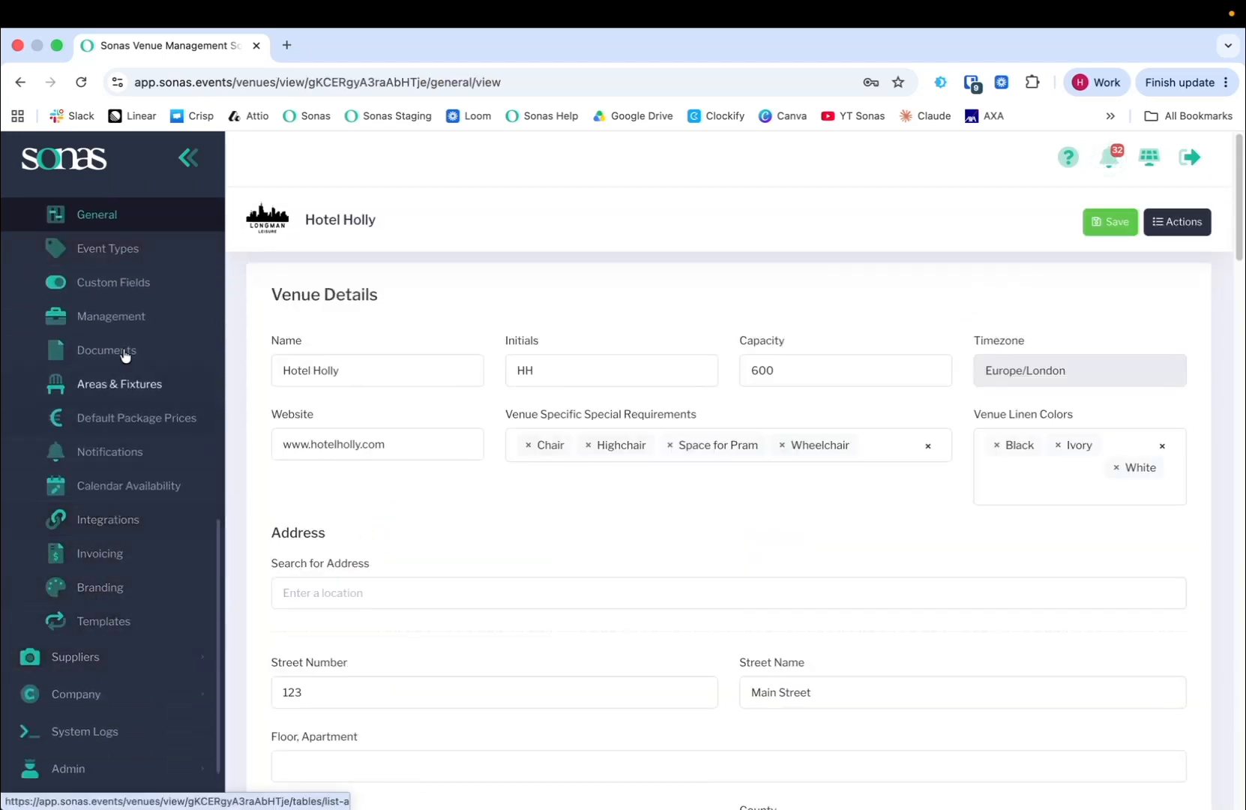
left_click(112, 530)
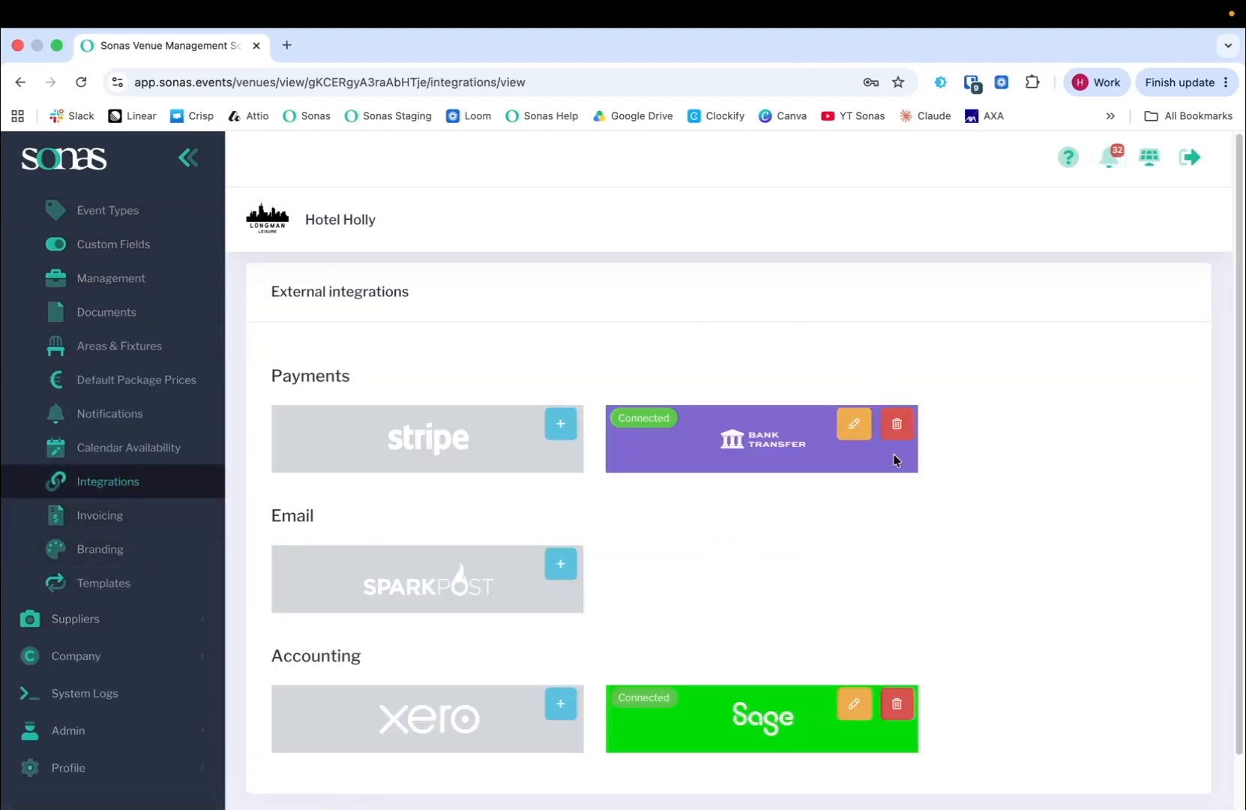
left_click(853, 424)
Examine the main account's bank transfer fields, from account name to SWIFT/BIC, and the secondary account option.
scroll(604, 546, "down", 3)
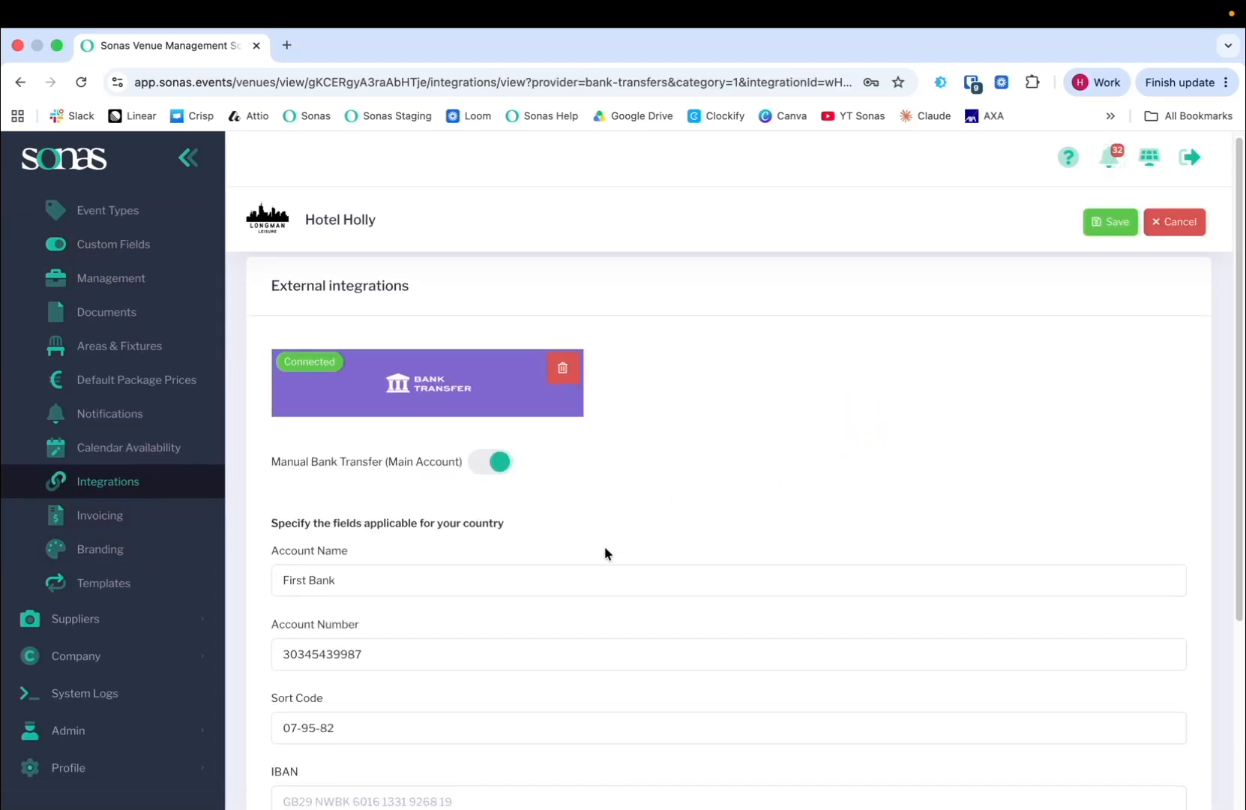
scroll(599, 559, "down", 2)
scroll(589, 552, "up", 3)
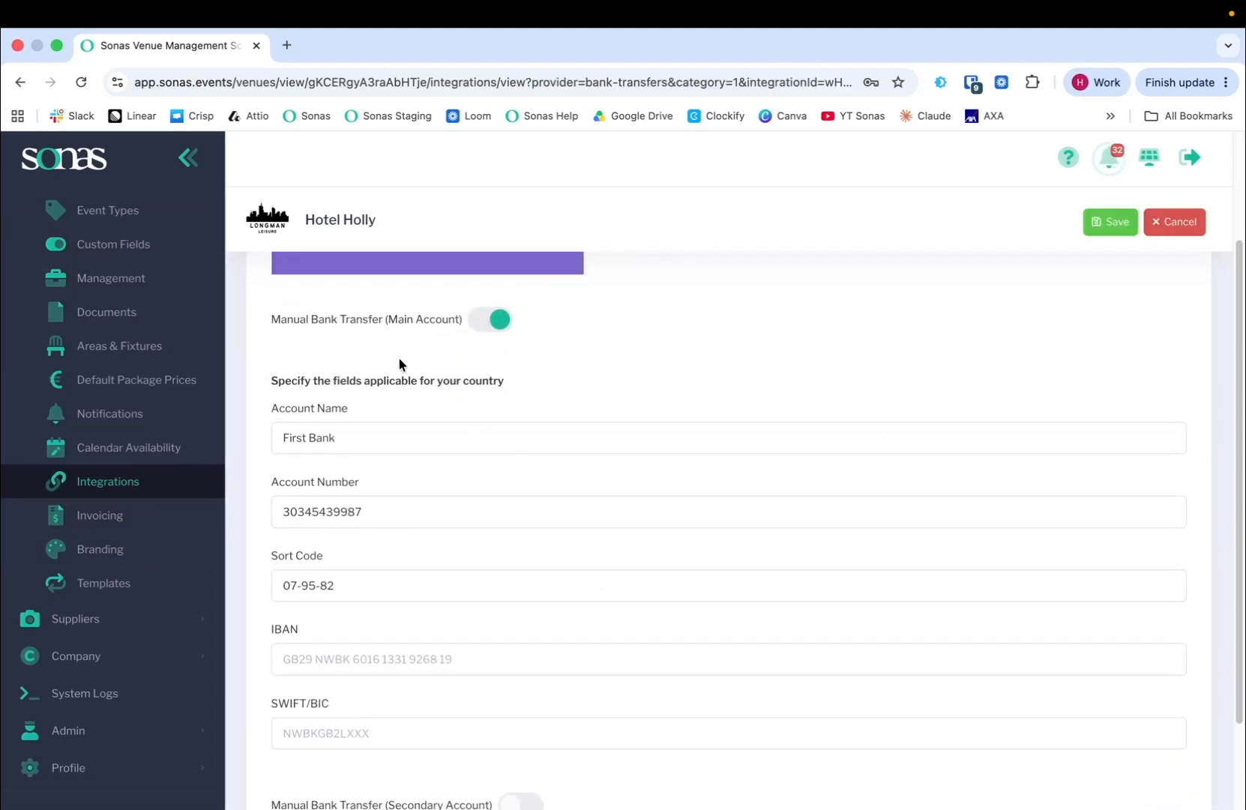
scroll(489, 662, "down", 2)
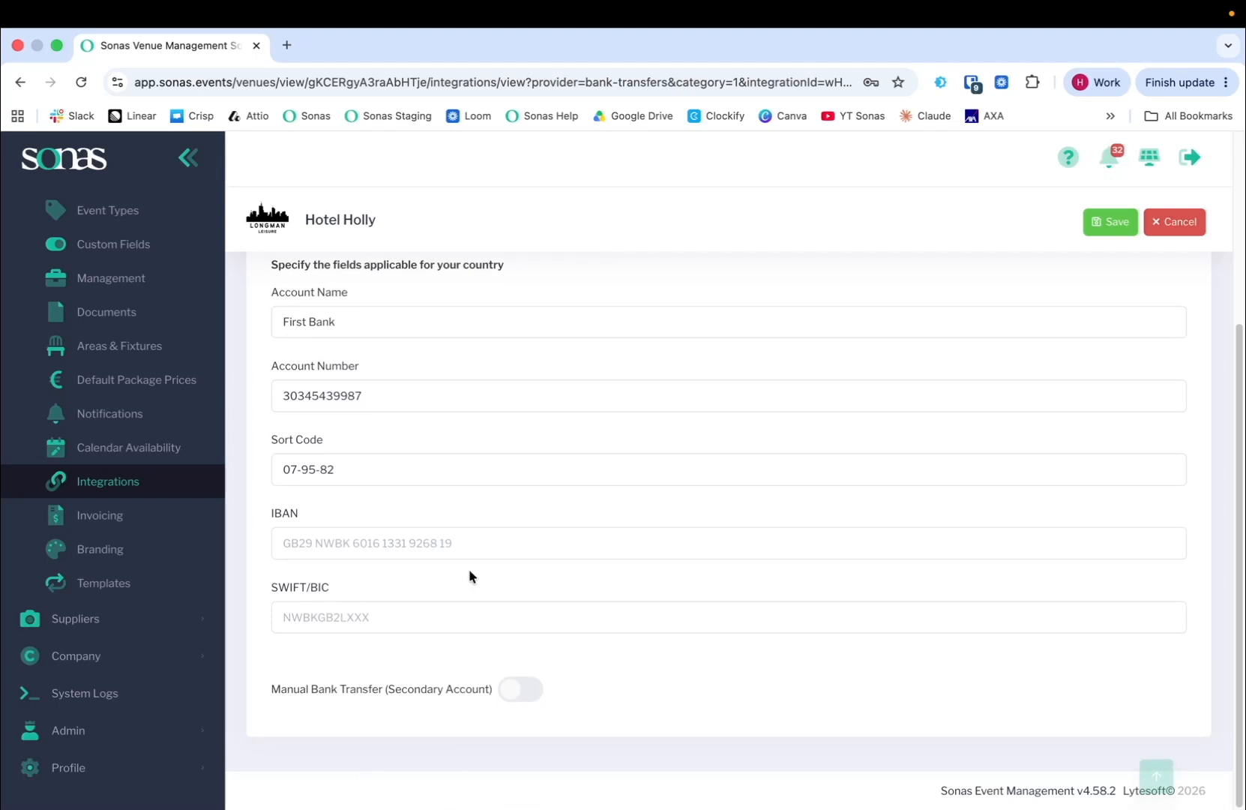
scroll(419, 510, "up", 2)
scroll(495, 652, "down", 2)
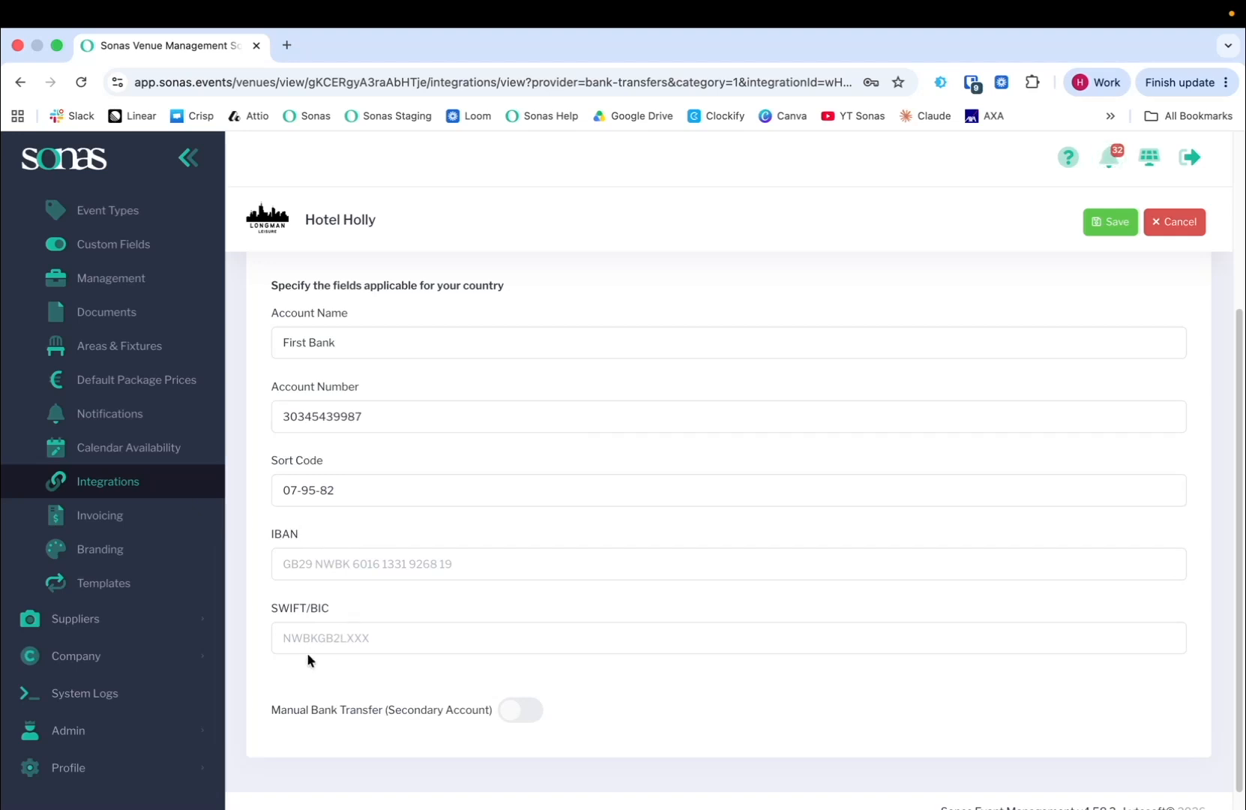
scroll(374, 622, "up", 1)
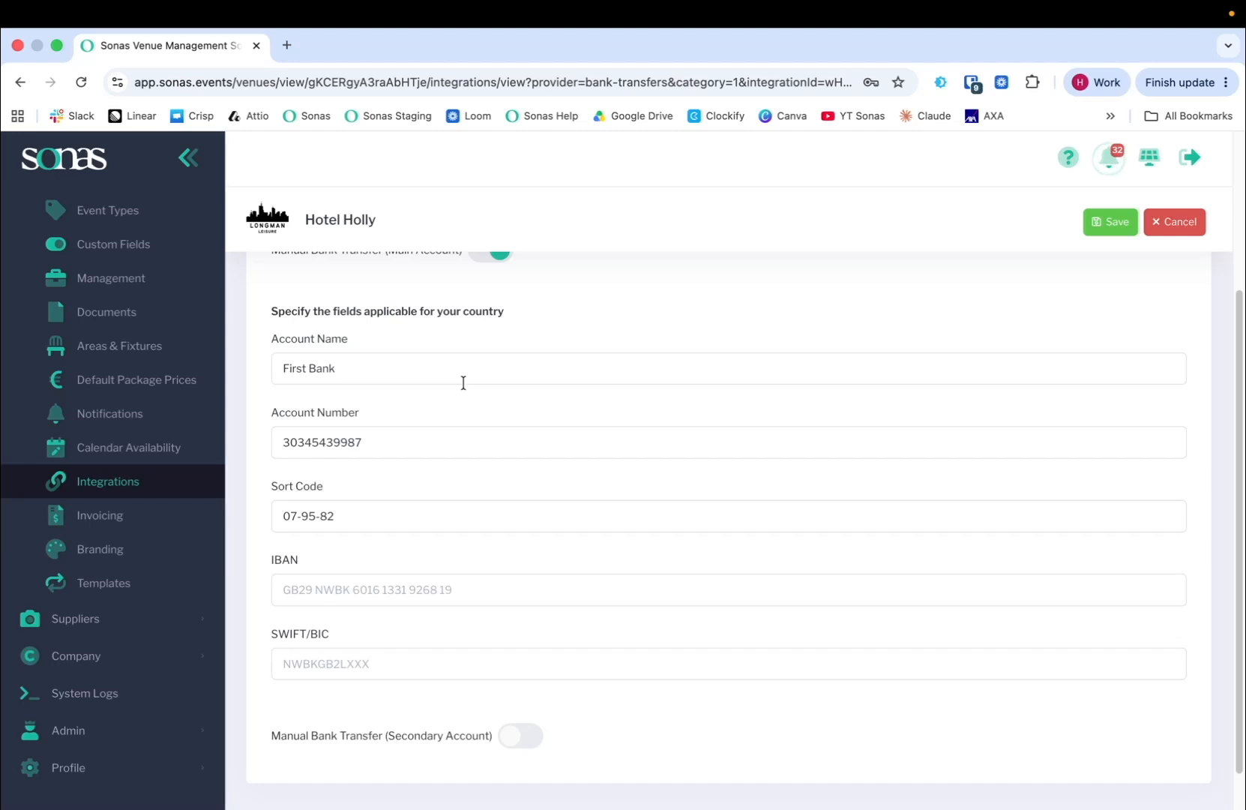
scroll(617, 486, "down", 2)
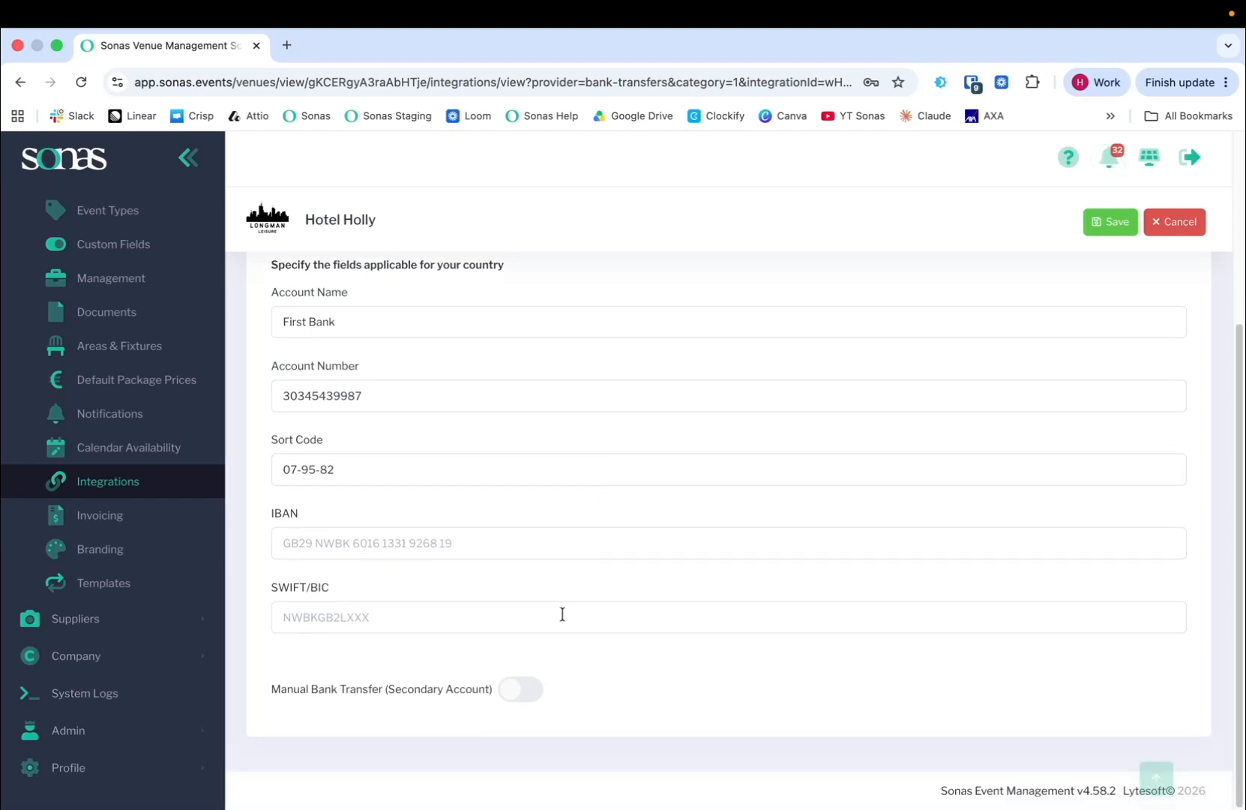
Enable Manual Bank Transfer for the secondary account and bring up its detail fields.
left_click(519, 689)
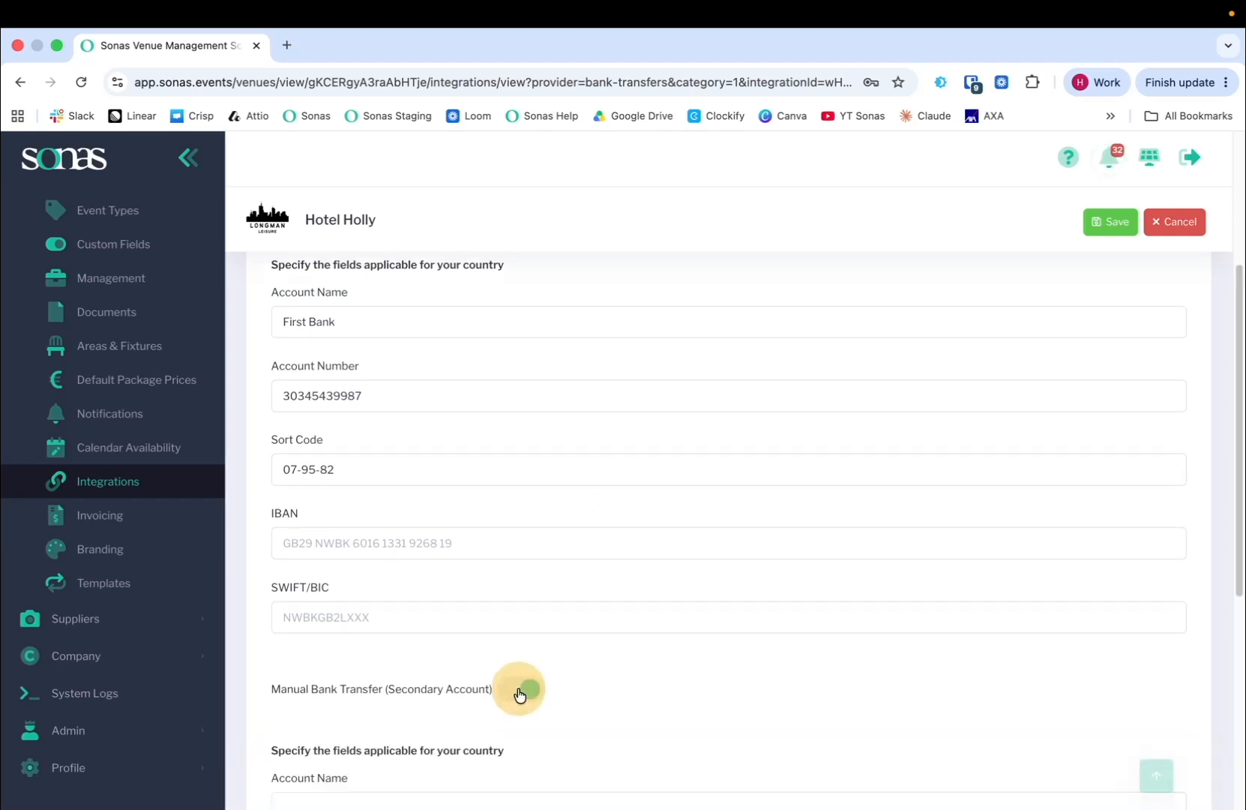
scroll(366, 366, "down", 6)
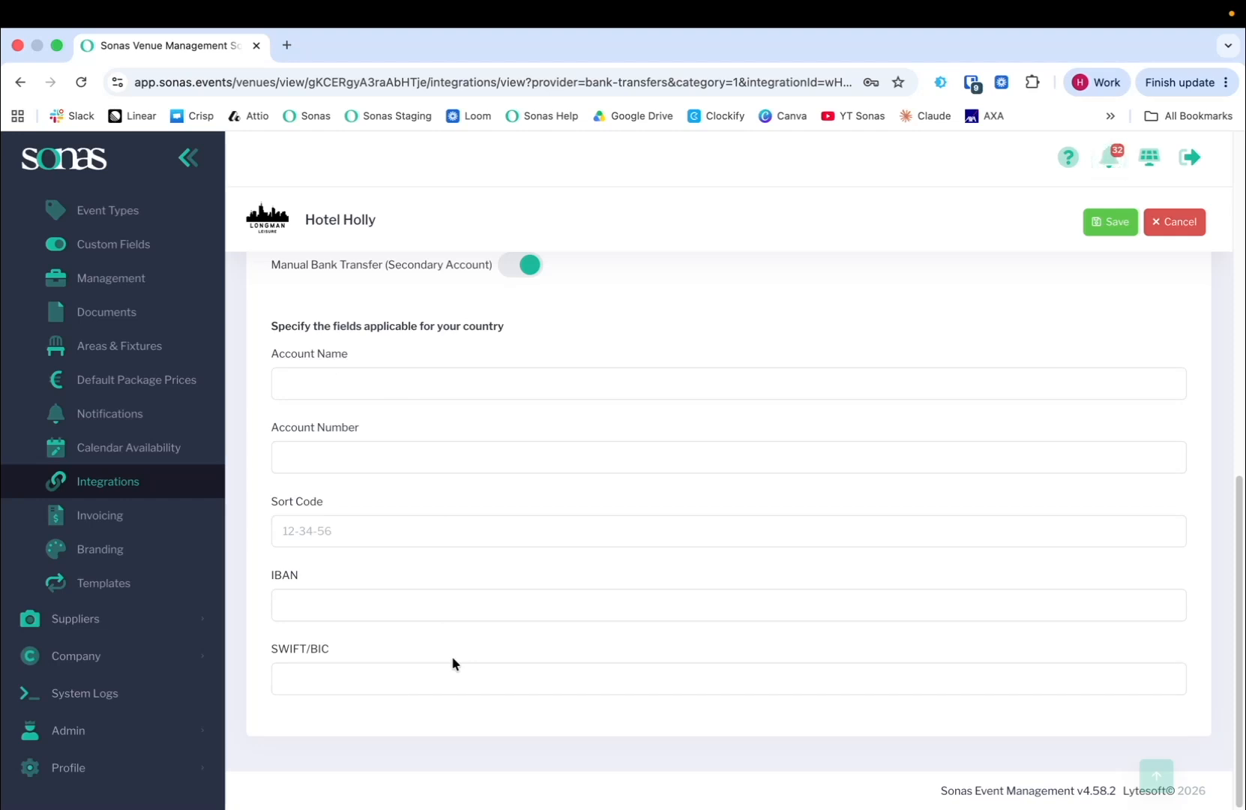
scroll(375, 652, "up", 7)
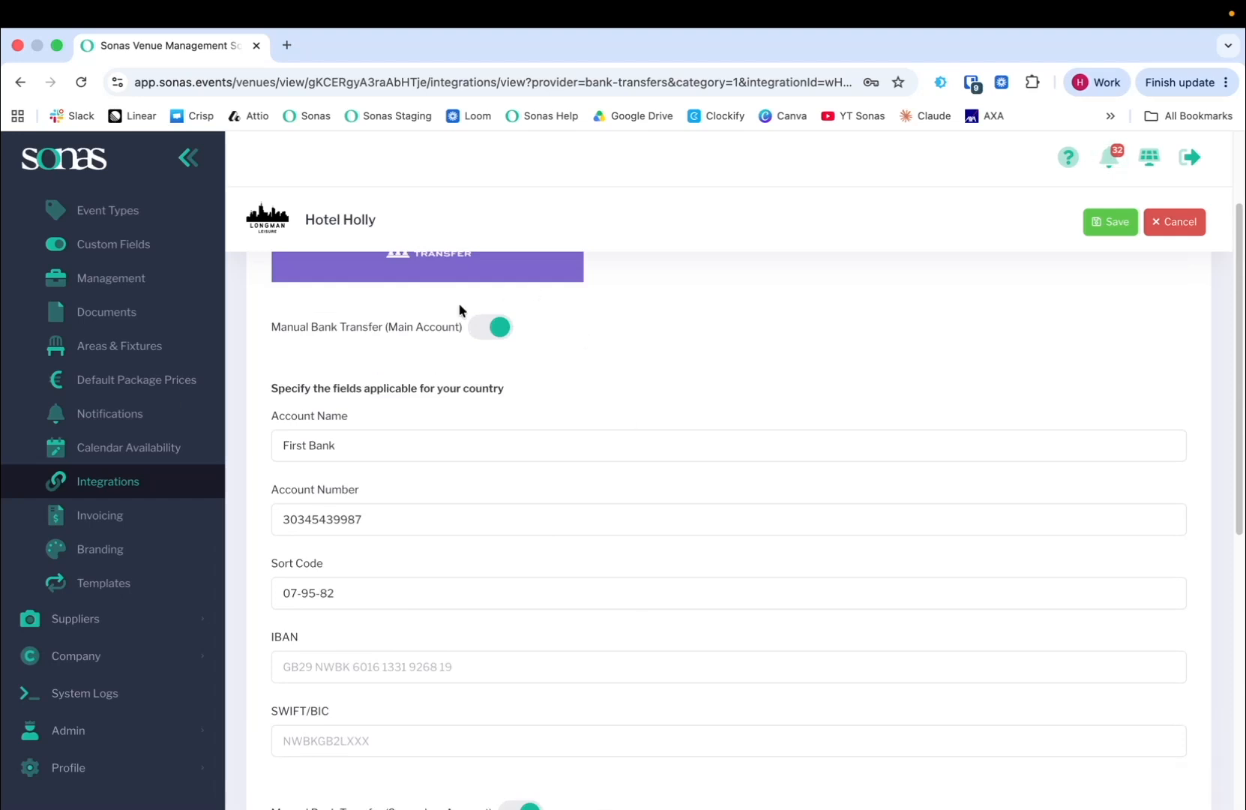
scroll(413, 392, "down", 7)
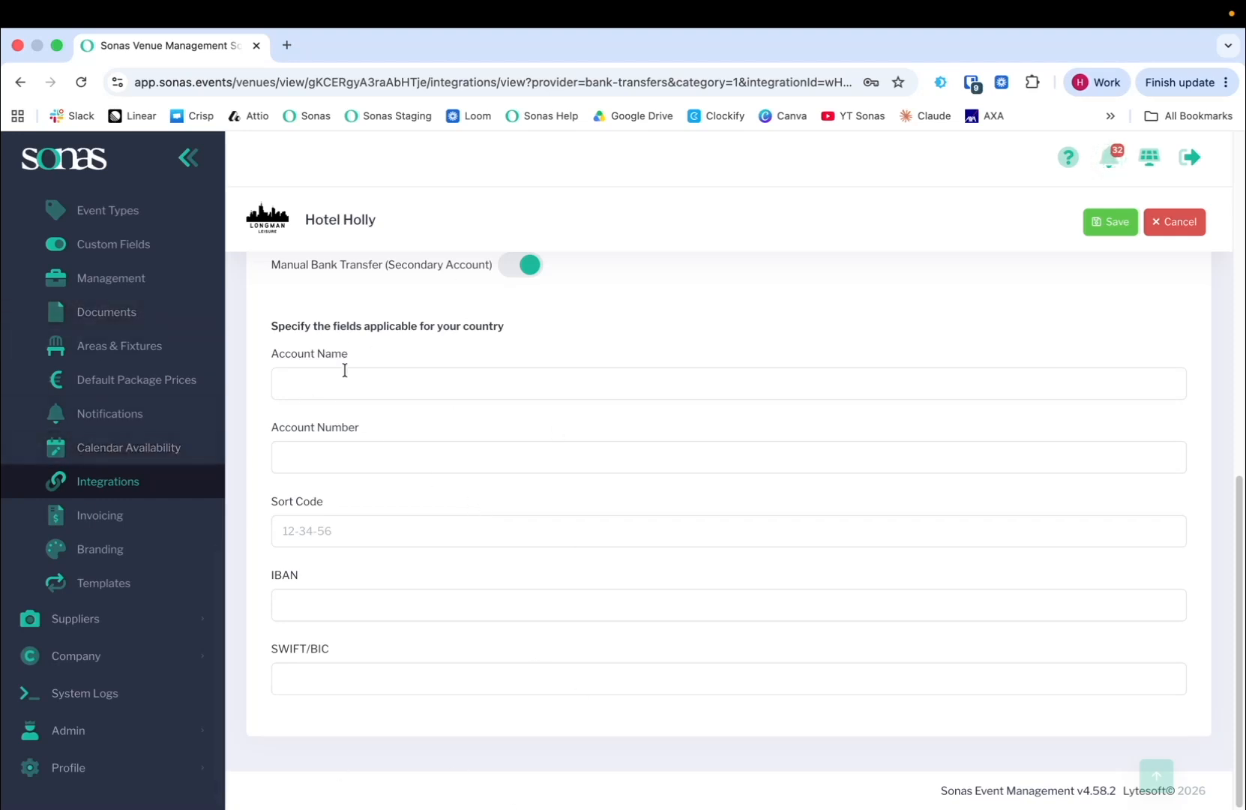
Fill in the secondary account with the name Bank of the UK, the account number and the sort code, and save.
left_click(364, 384)
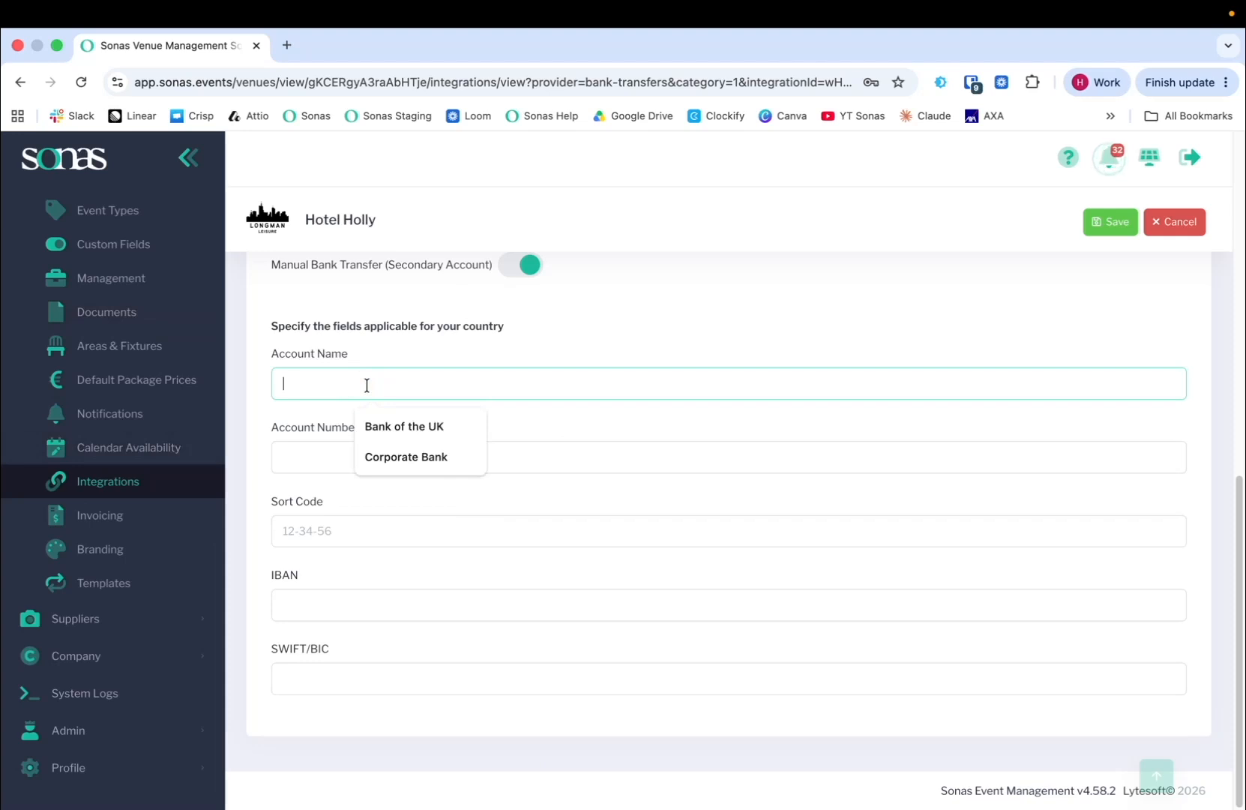
left_click(409, 425)
left_click(339, 454)
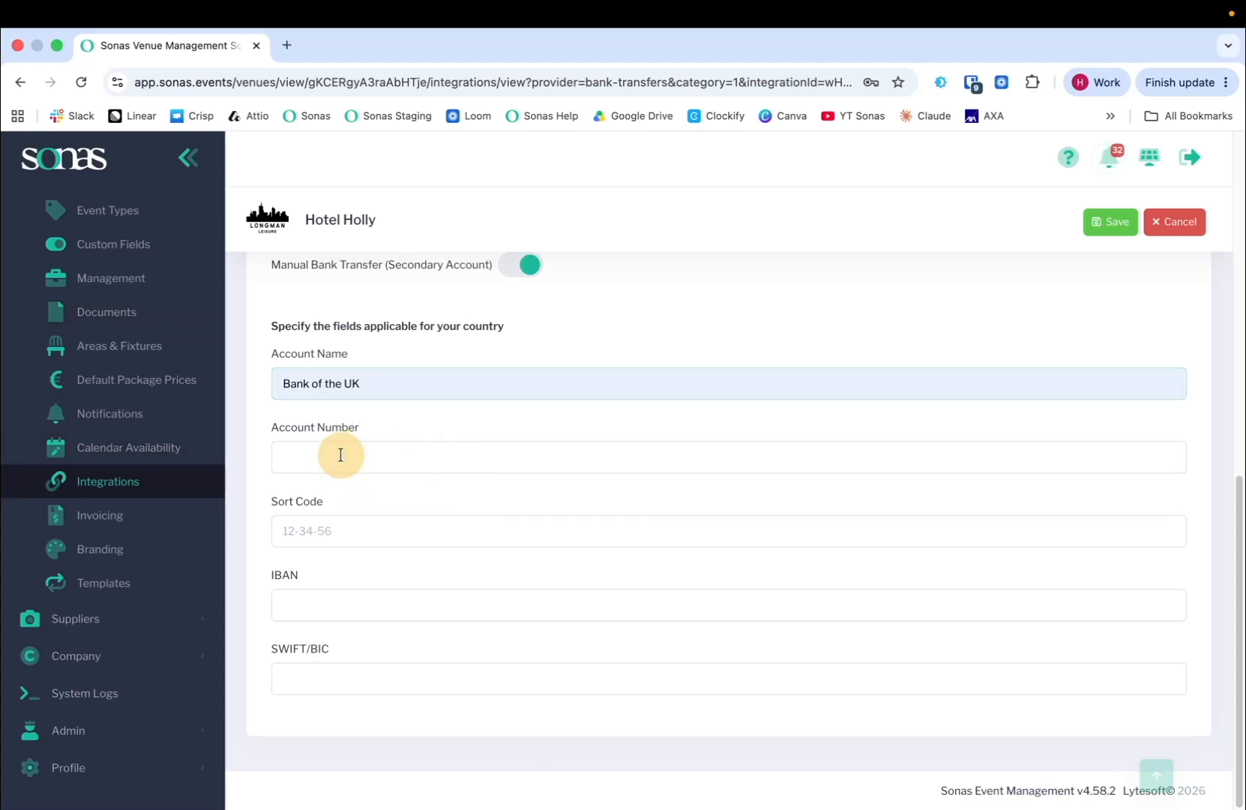
left_click(422, 532)
left_click(346, 530)
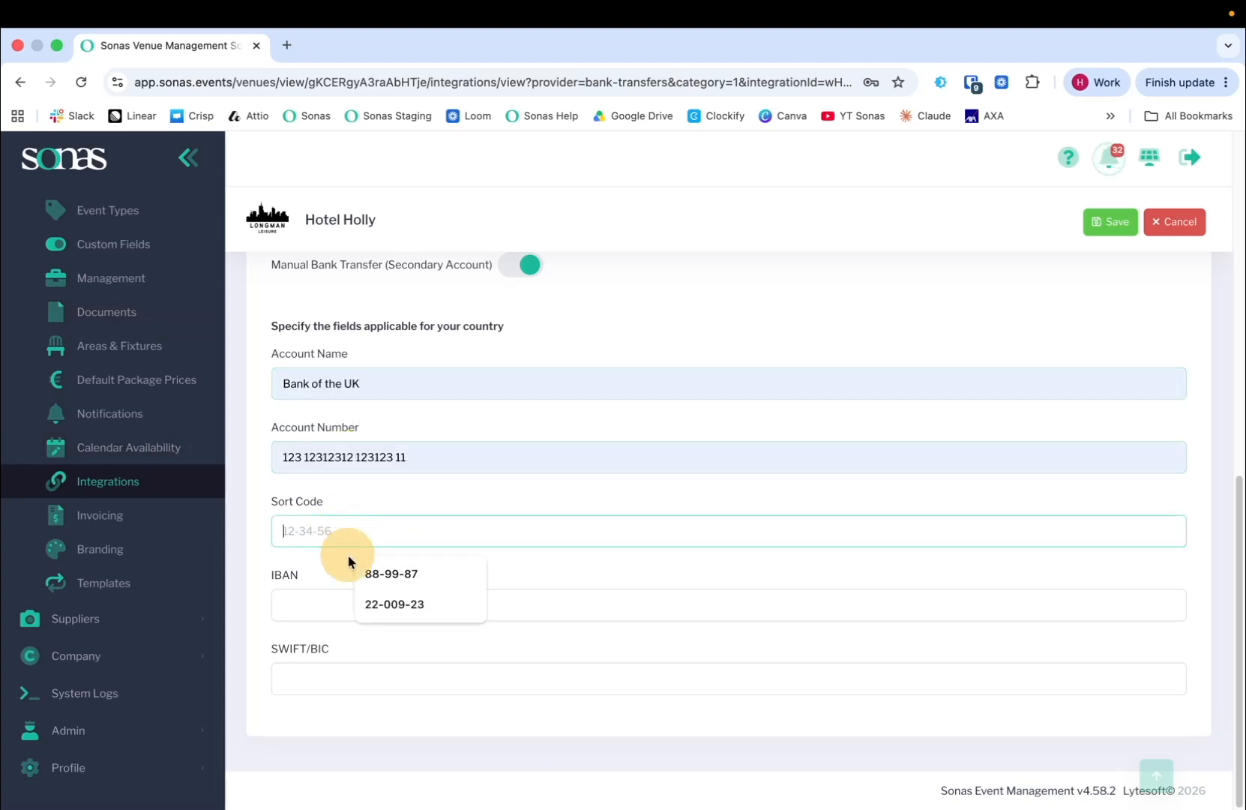
left_click(388, 569)
left_click(1107, 229)
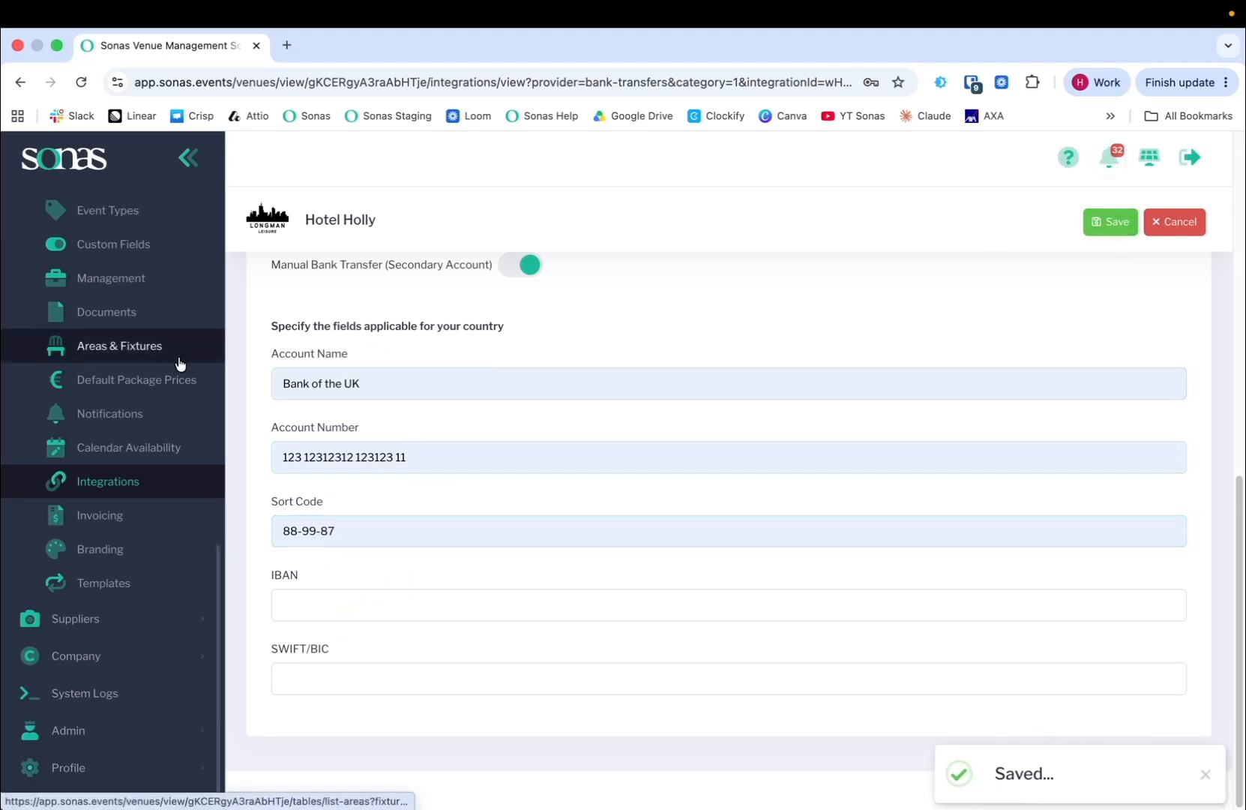
In Hotel Holly's event type configuration, set the Wedding type's supported payment method to Manual Bank Transfer (Main Account).
scroll(177, 361, "up", 2)
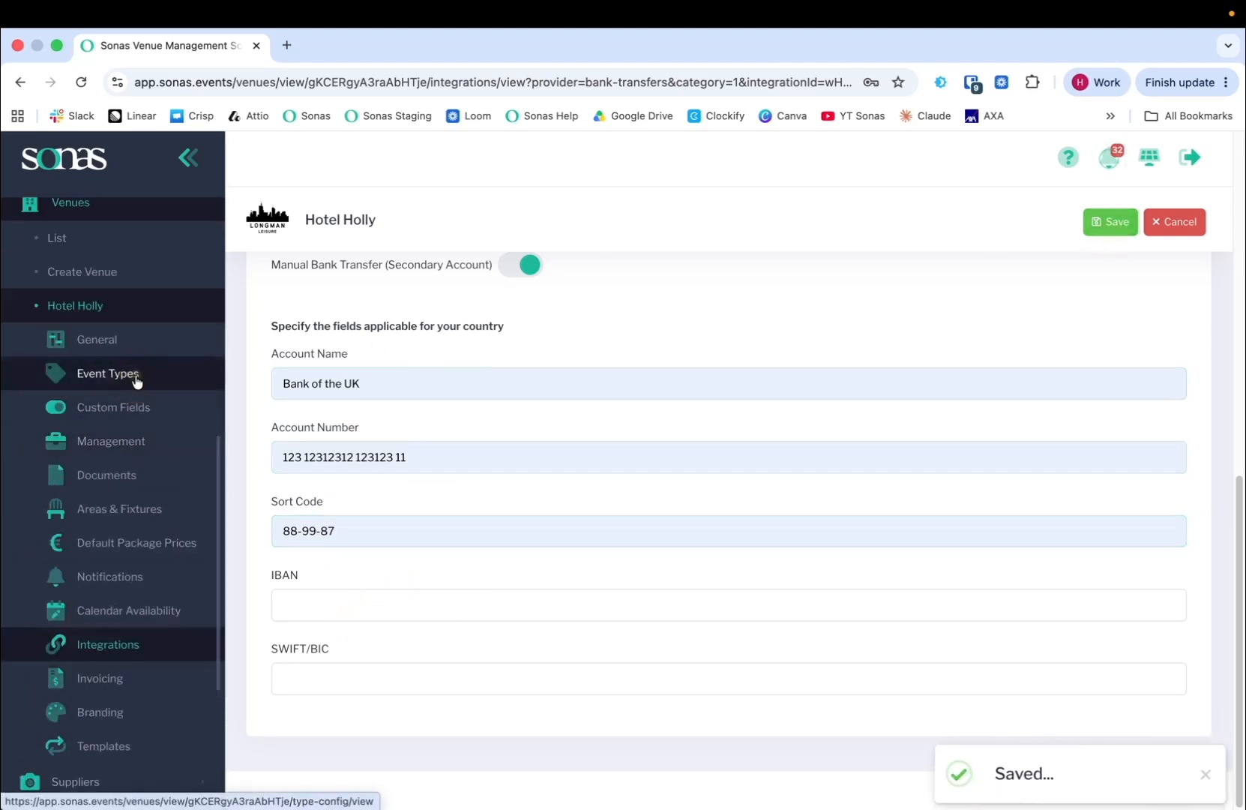
left_click(136, 378)
scroll(133, 379, "down", 2)
scroll(842, 540, "down", 4)
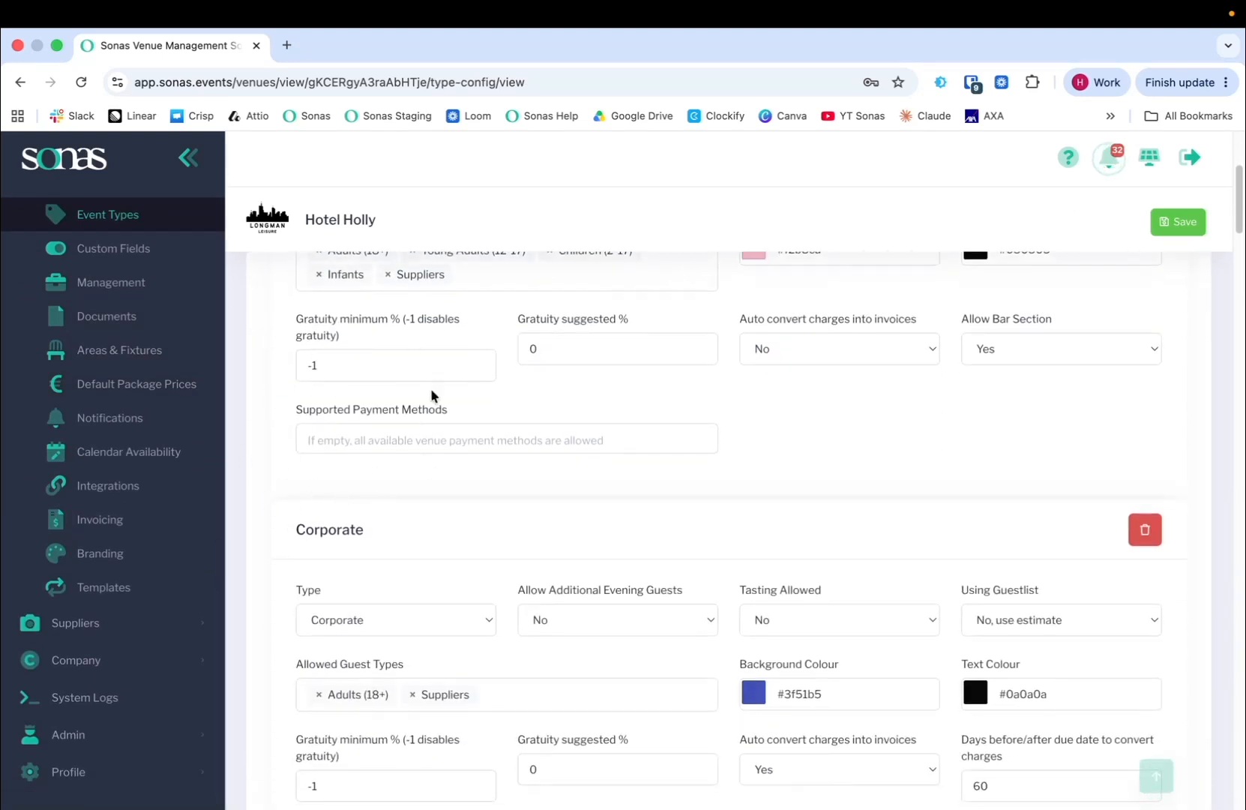
left_click(421, 435)
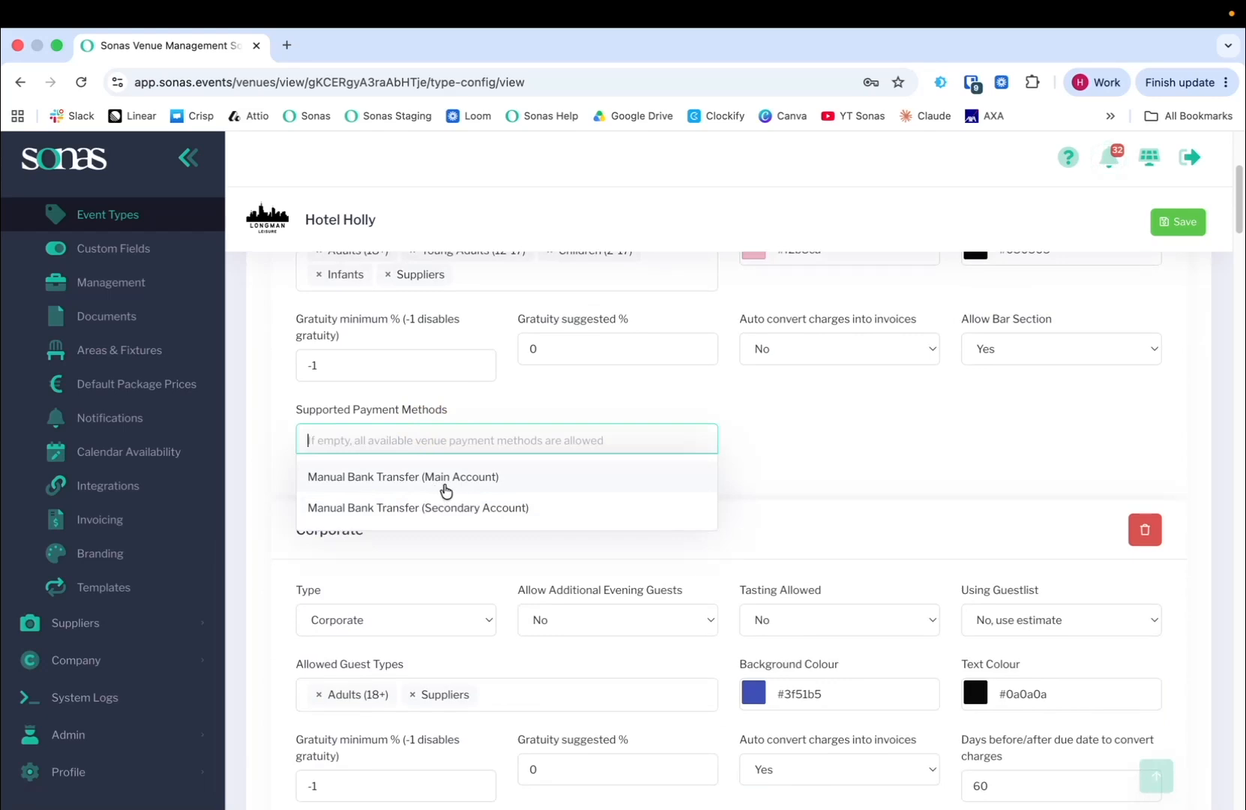
left_click(442, 480)
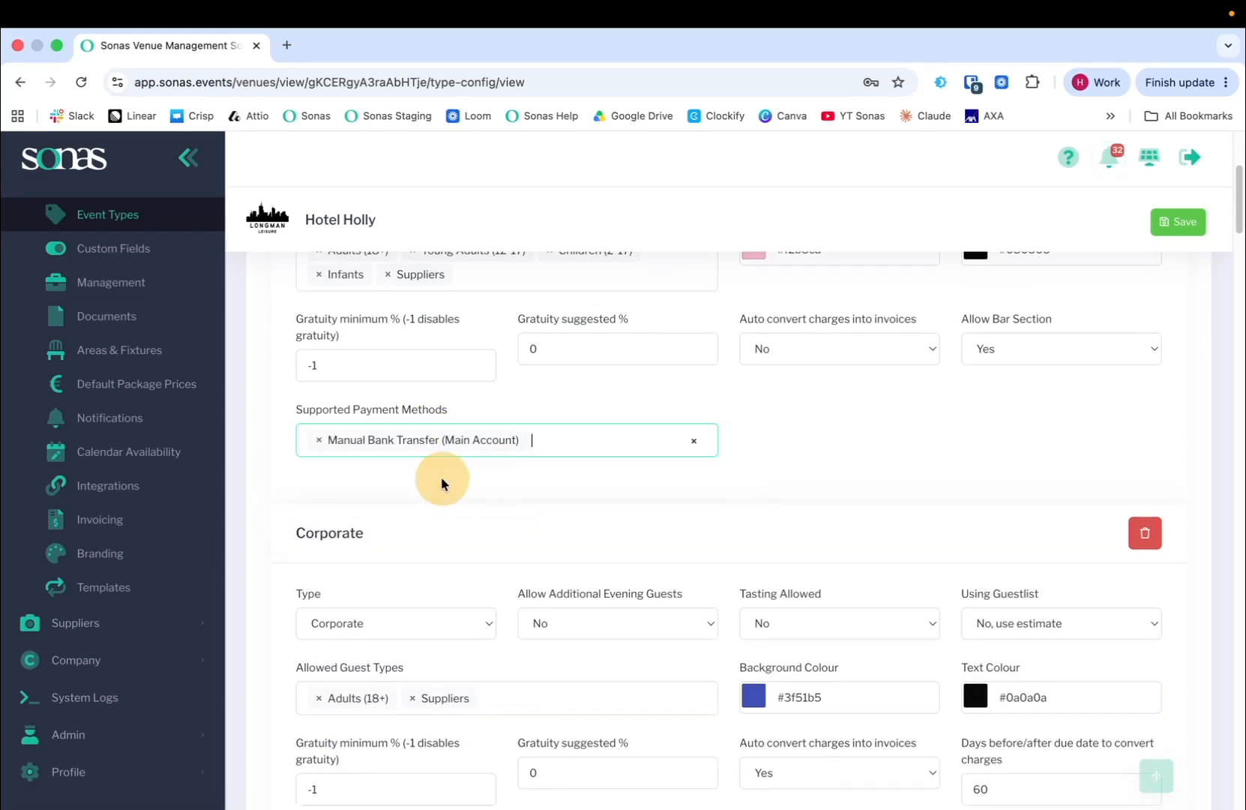
scroll(441, 479, "up", 3)
left_click(791, 698)
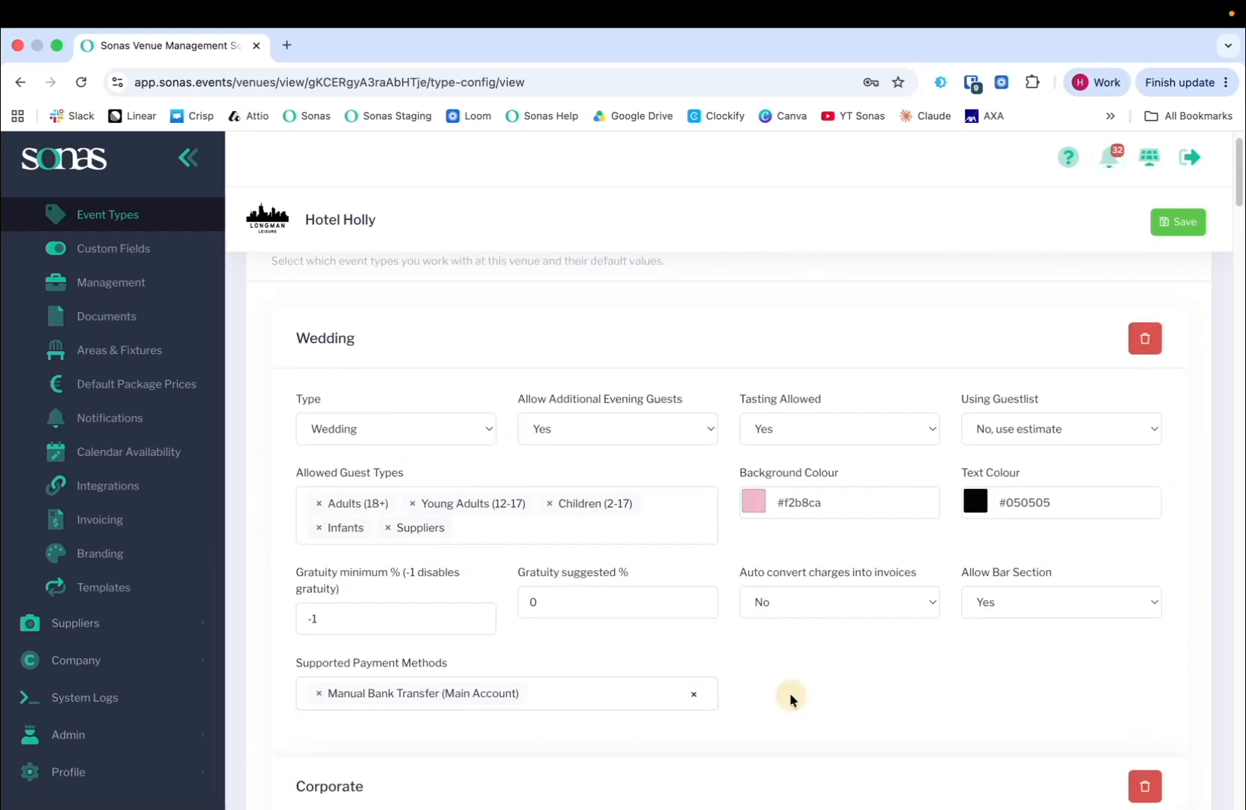
Set the Corporate event type's supported payment method to Manual Bank Transfer (Secondary Account) and save the configuration.
scroll(782, 674, "down", 6)
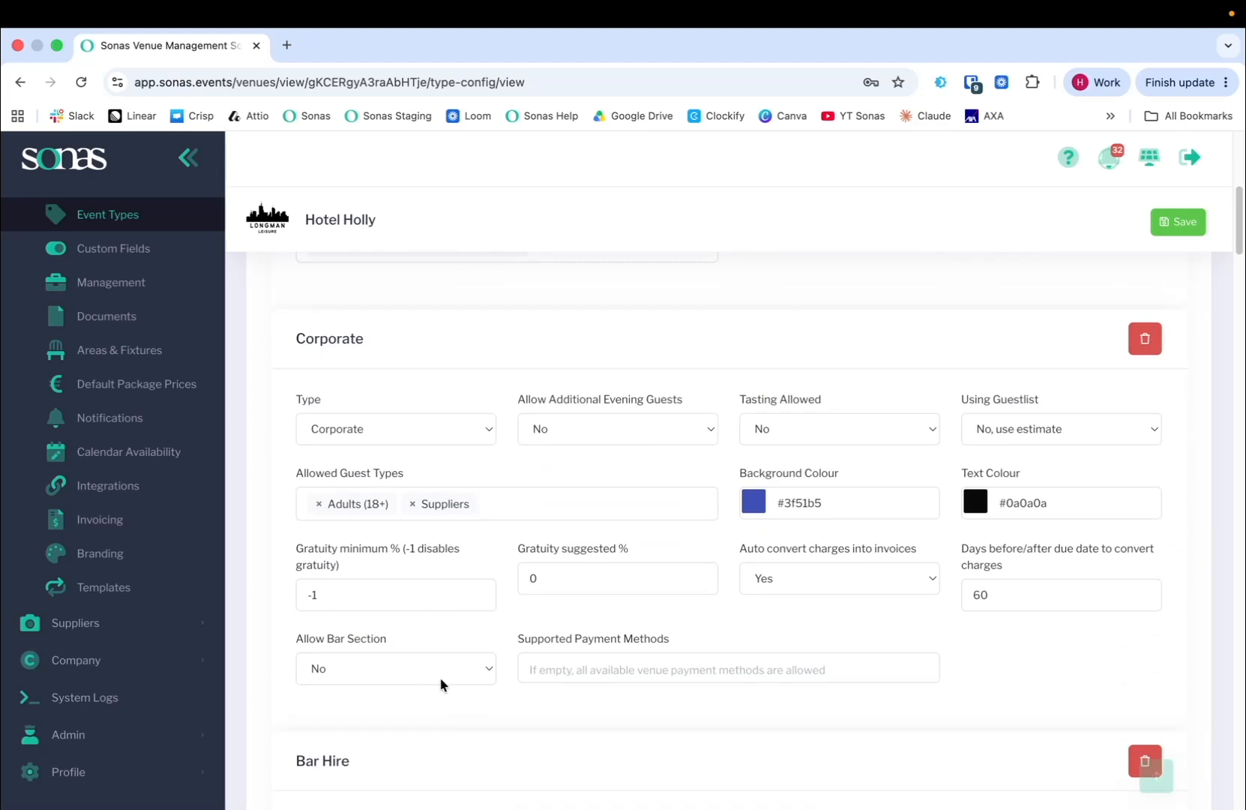
left_click(617, 669)
left_click(616, 734)
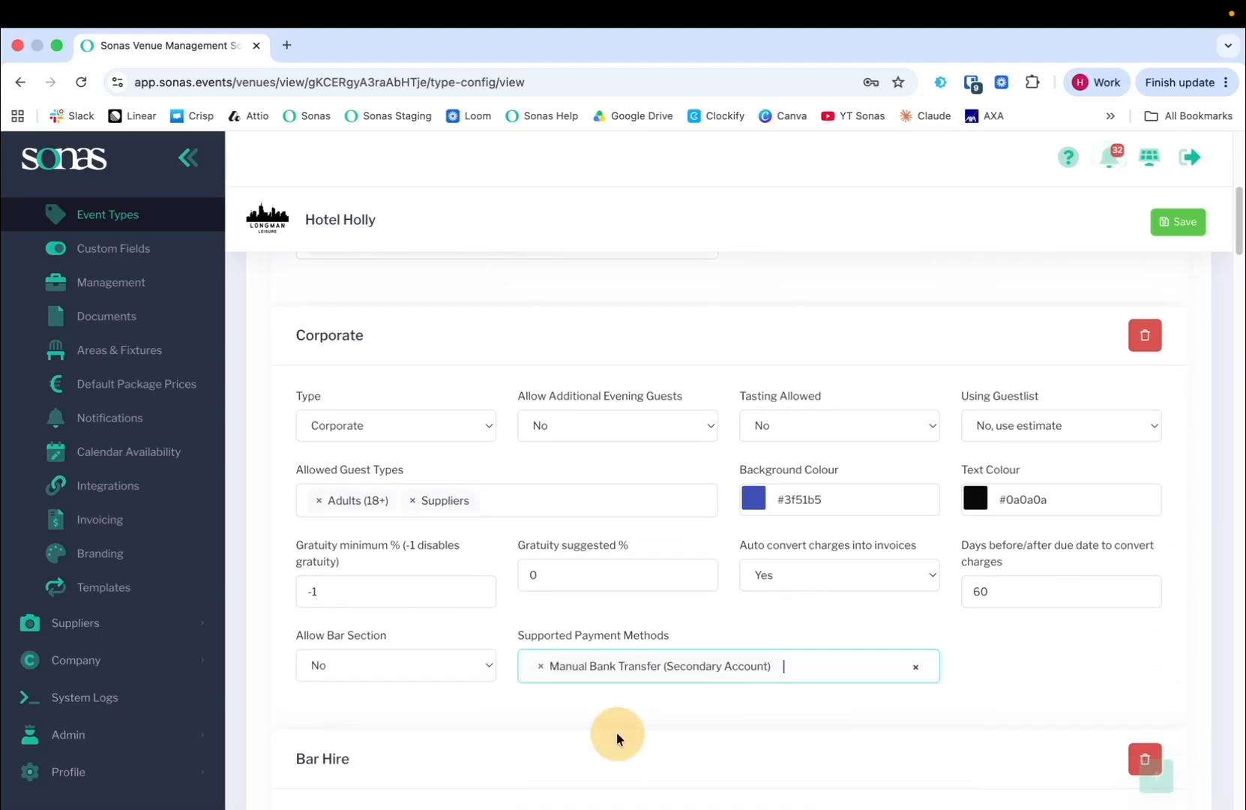
left_click(649, 584)
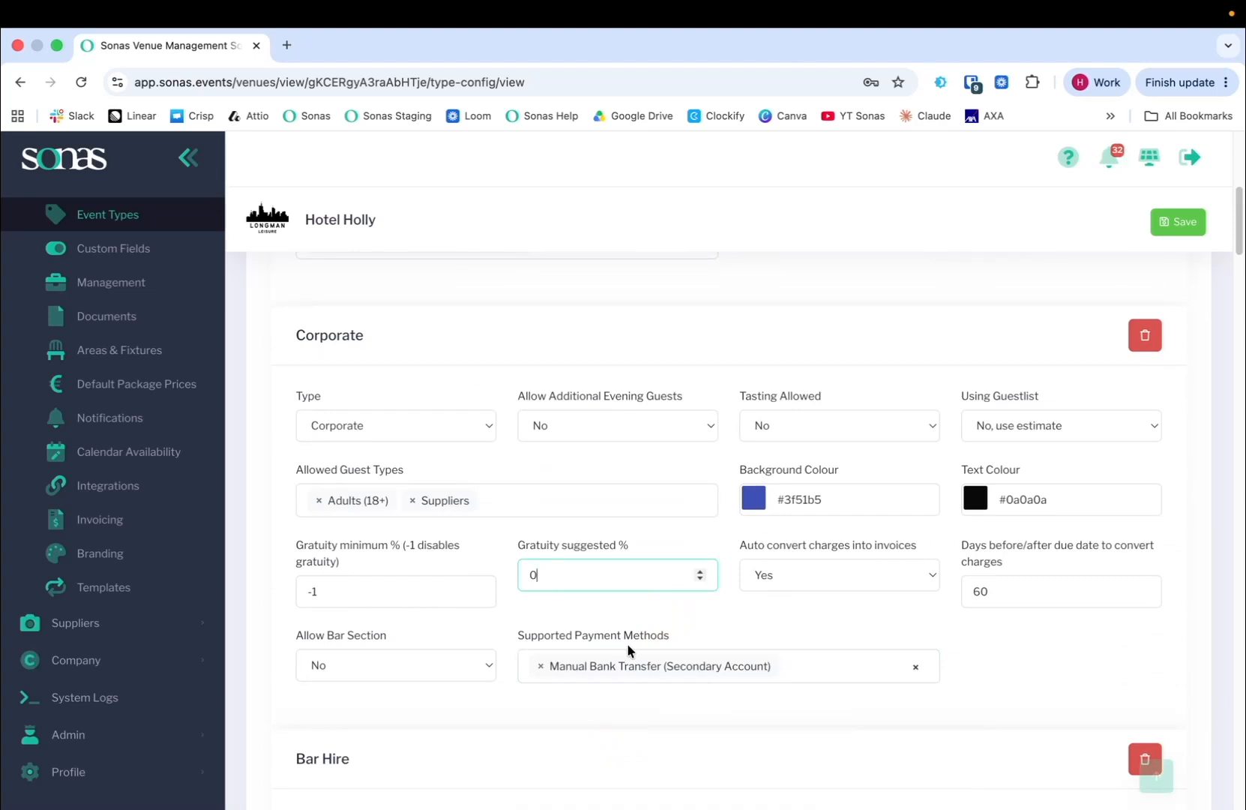
left_click(1173, 226)
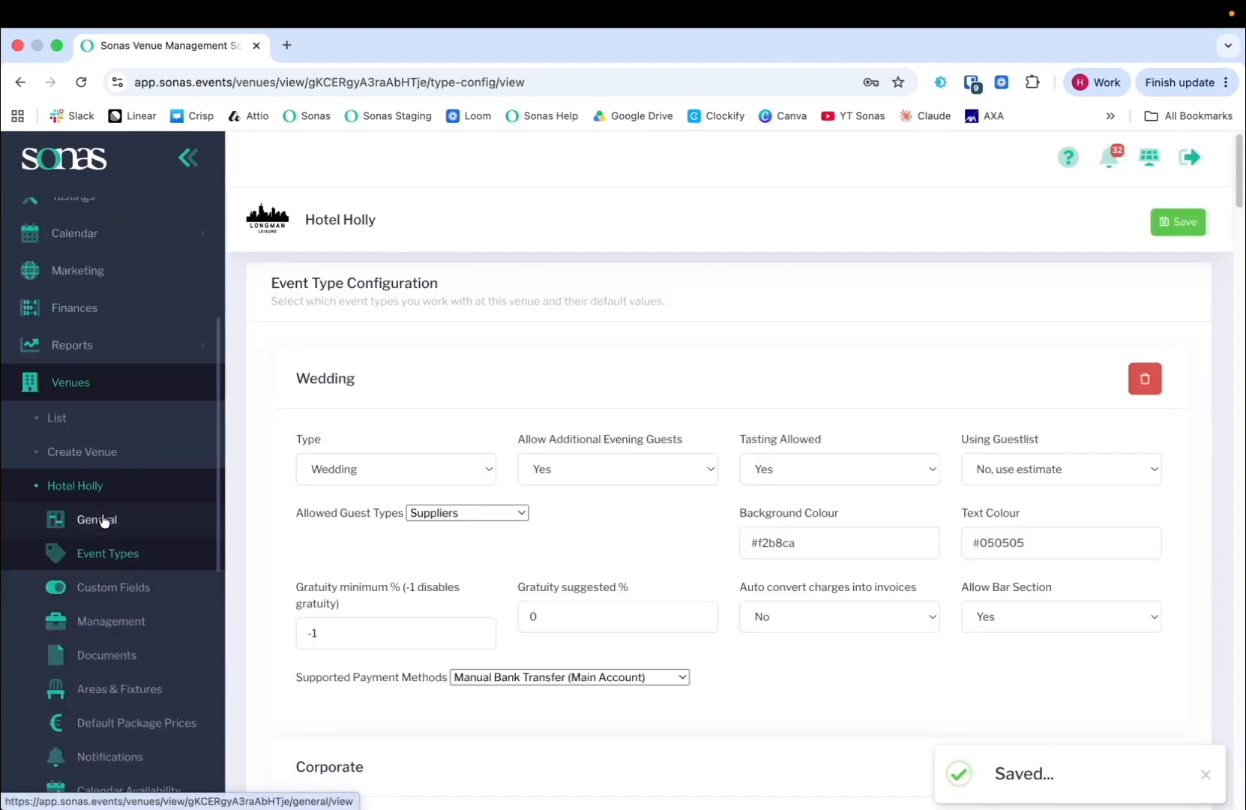
Open the confirmed Hotel Holly wedding dated 13/06/2026 from the list of events.
scroll(50, 290, "down", 5)
scroll(108, 633, "up", 3)
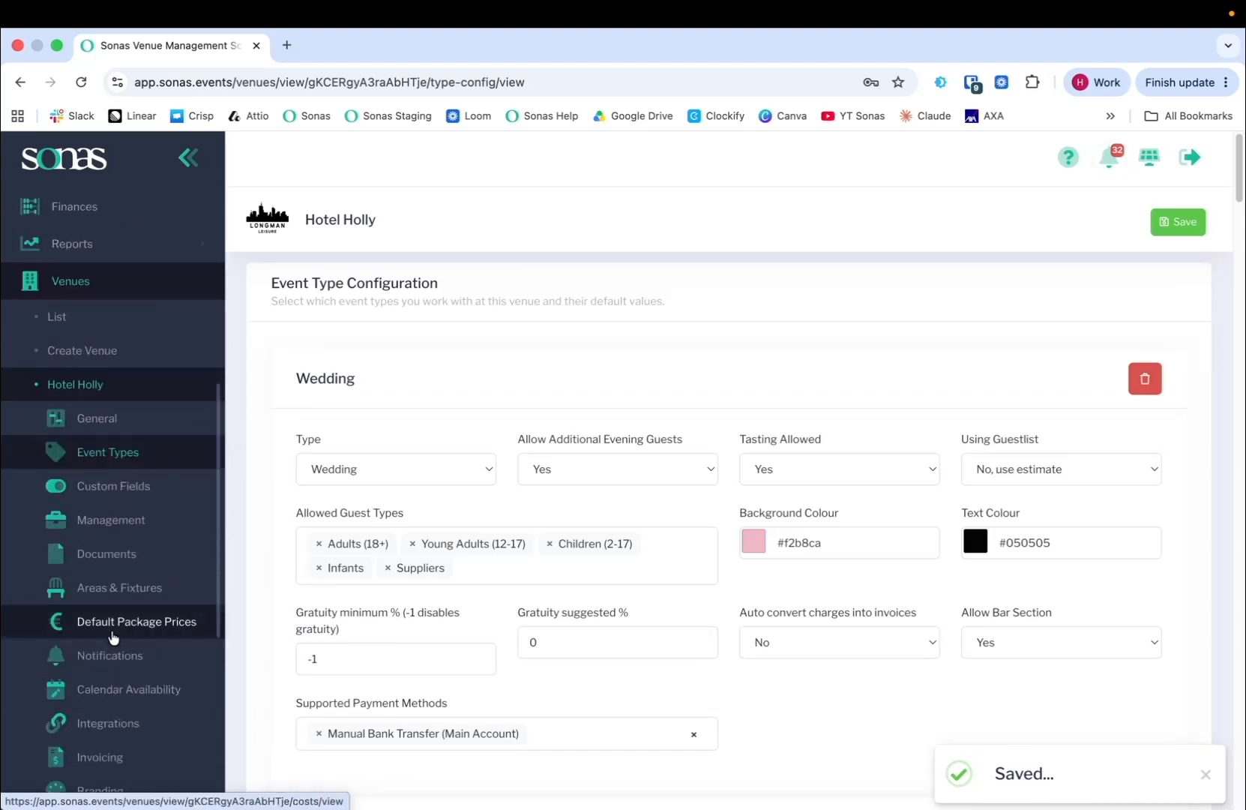
scroll(113, 637, "up", 4)
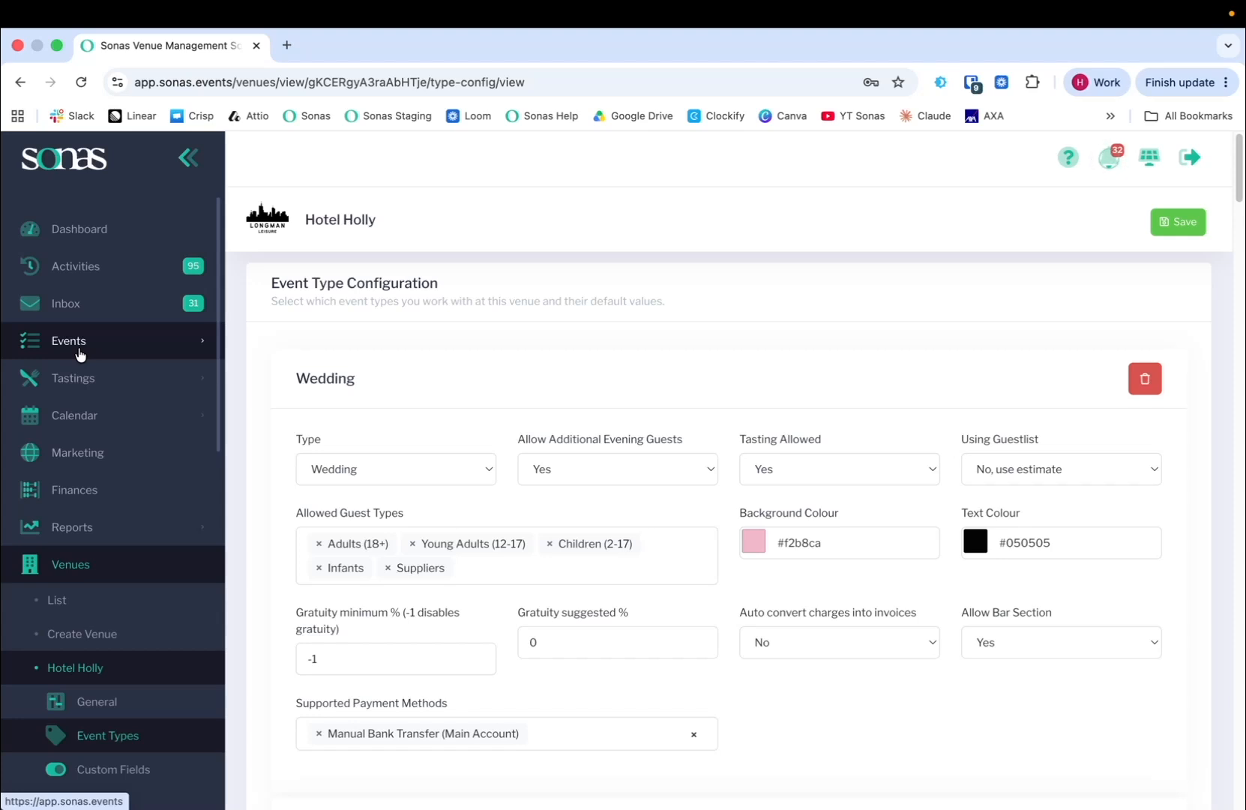
left_click(88, 355)
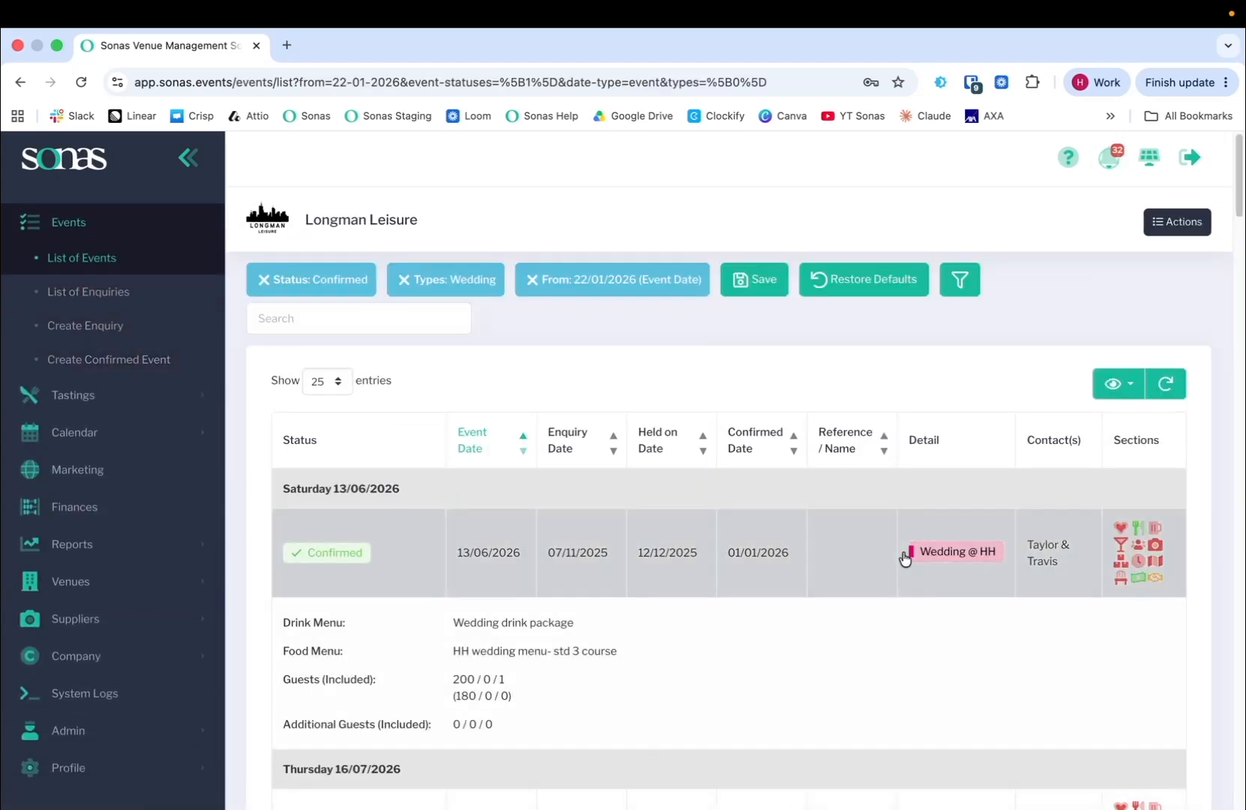
left_click(1046, 567)
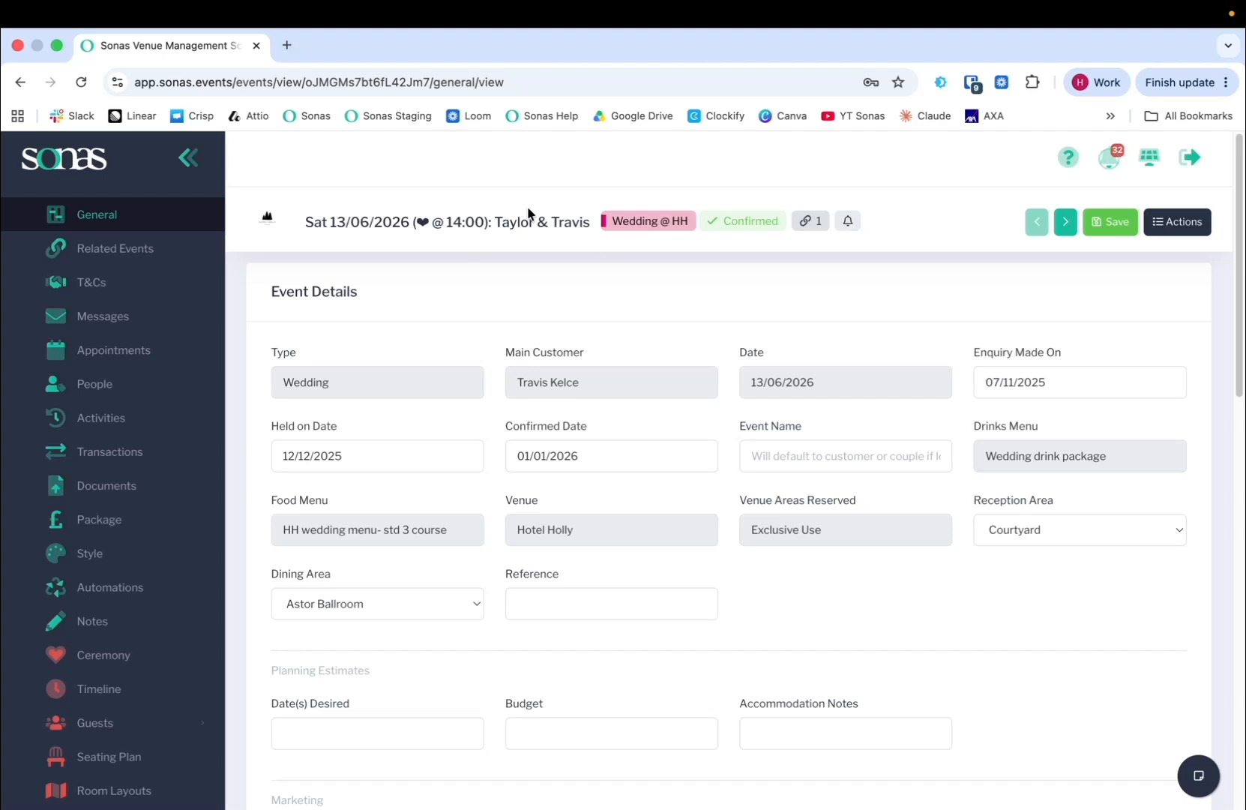
Set the wedding's supported payment method to Manual Bank Transfer (Secondary Account) in its general configuration and save the event.
scroll(859, 581, "down", 15)
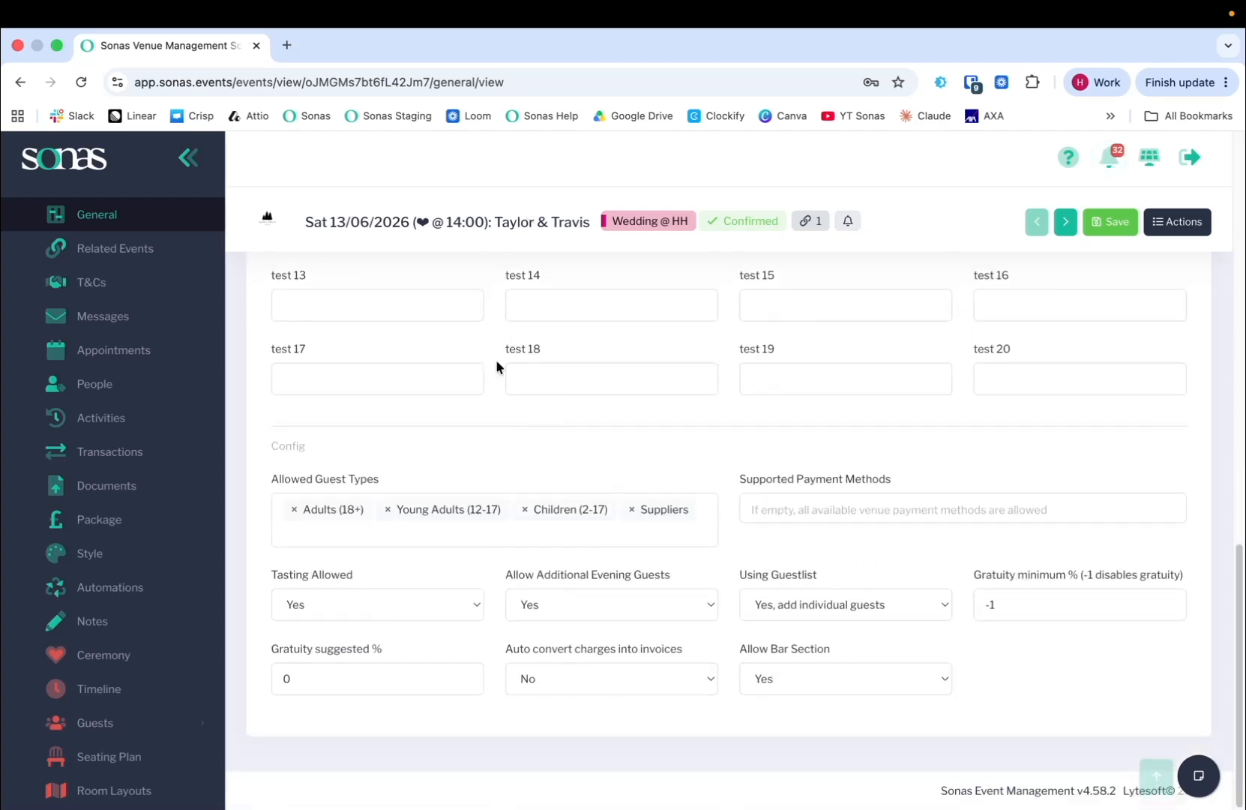
left_click(751, 510)
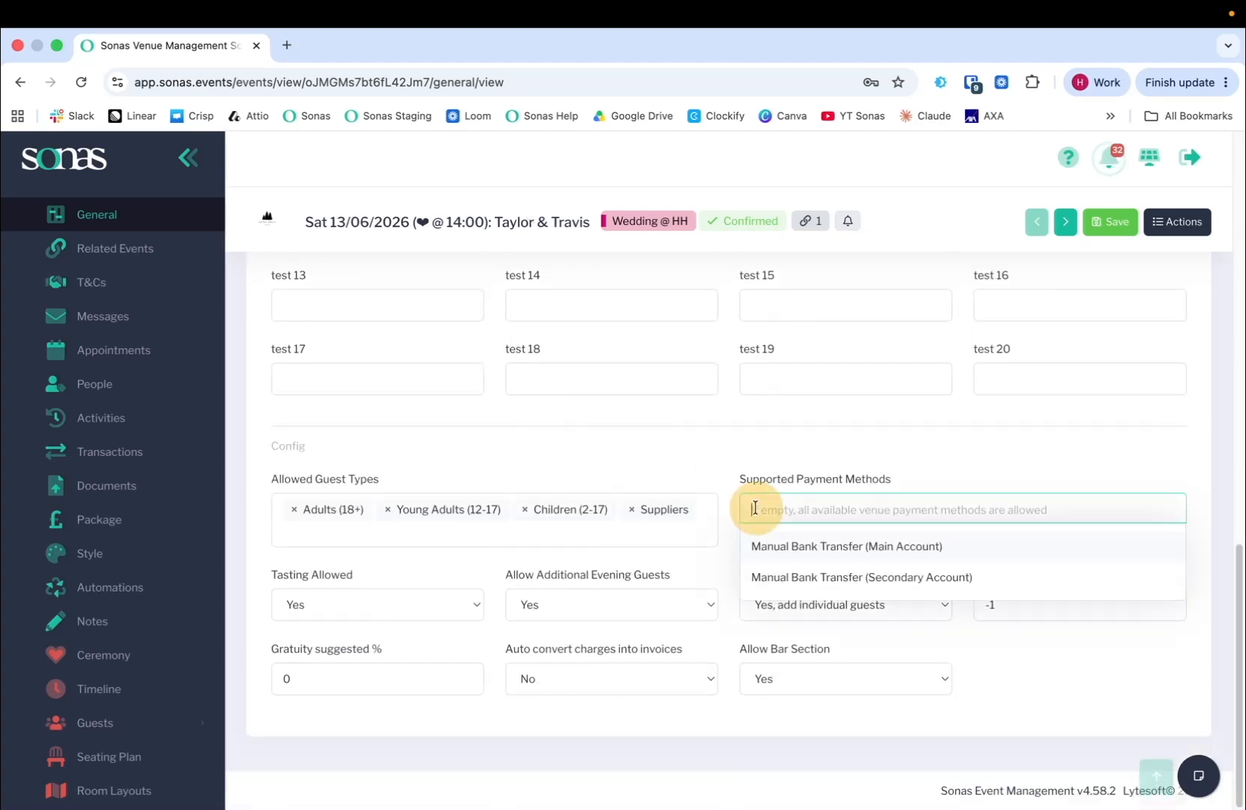
left_click(853, 577)
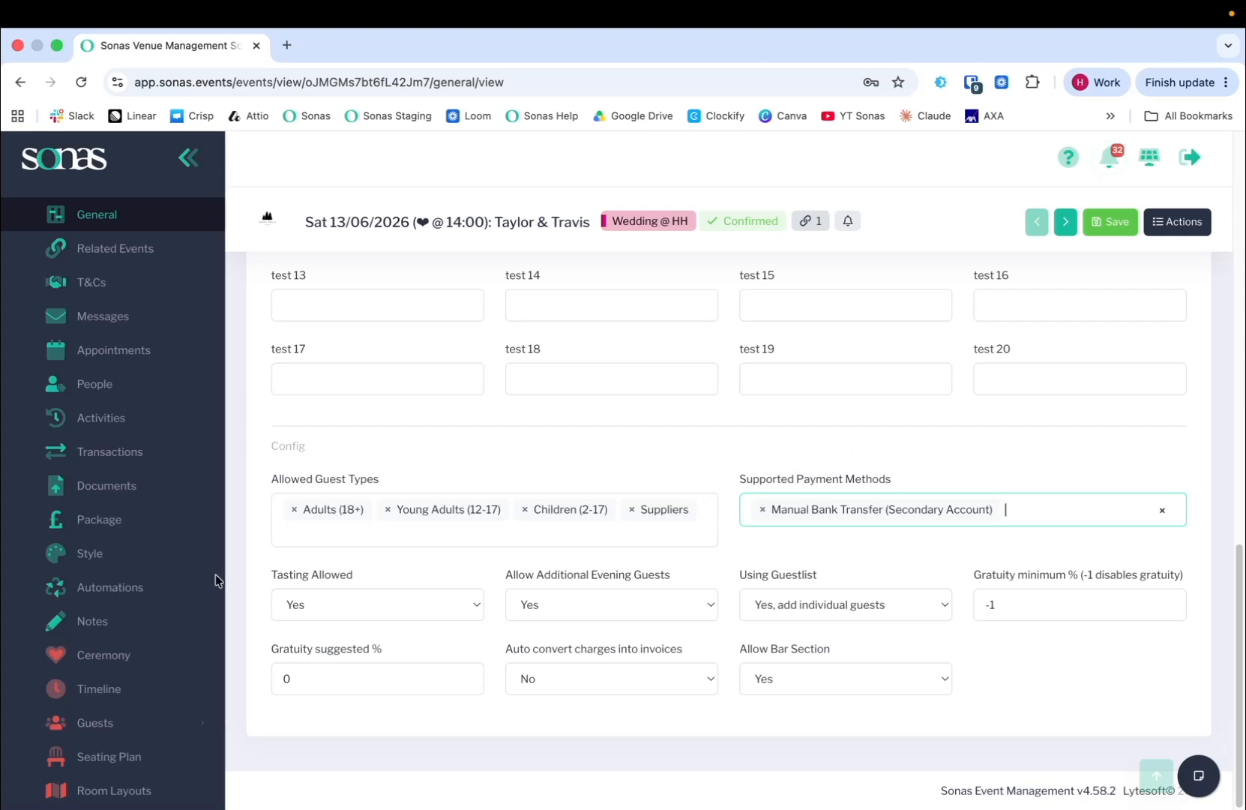
left_click(1090, 230)
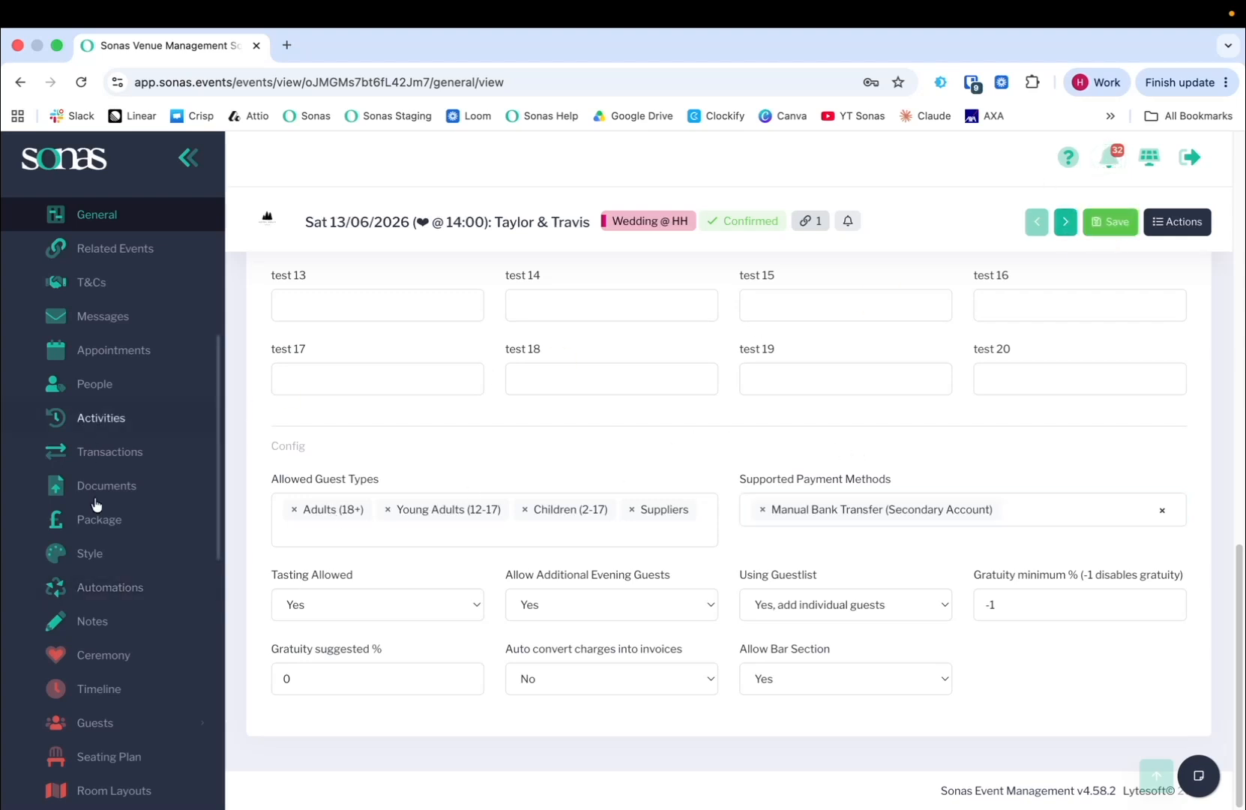
Reopen Hotel Holly's bank transfer integration settings and review the main and secondary account details.
scroll(135, 536, "up", 5)
scroll(98, 532, "down", 8)
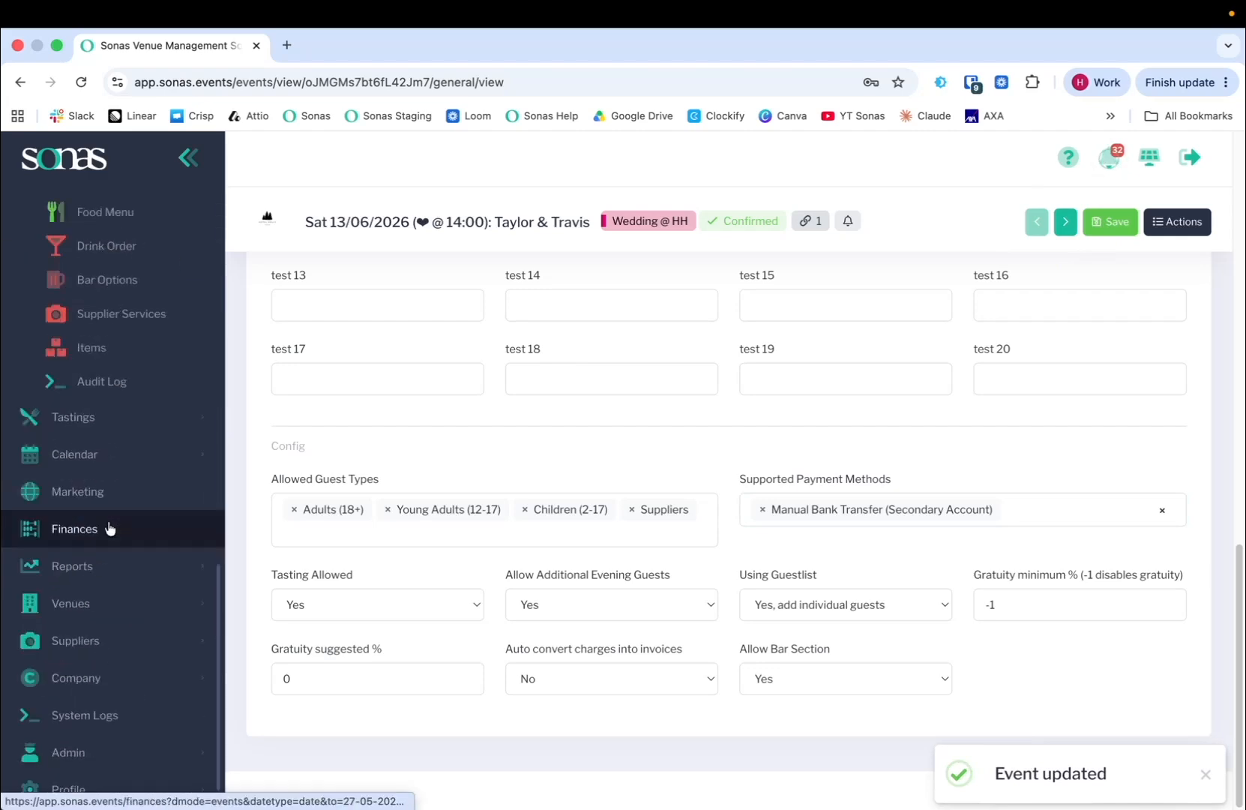
left_click(72, 593)
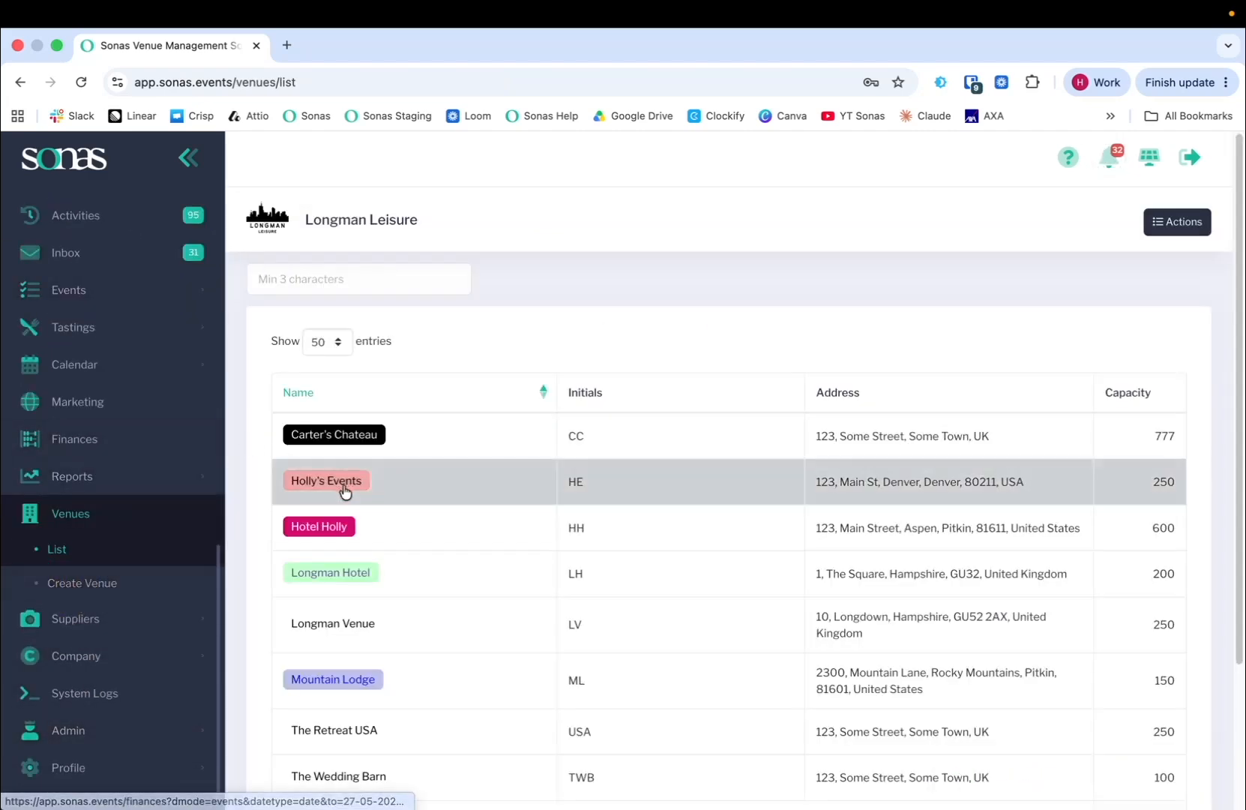
left_click(364, 525)
scroll(131, 524, "down", 5)
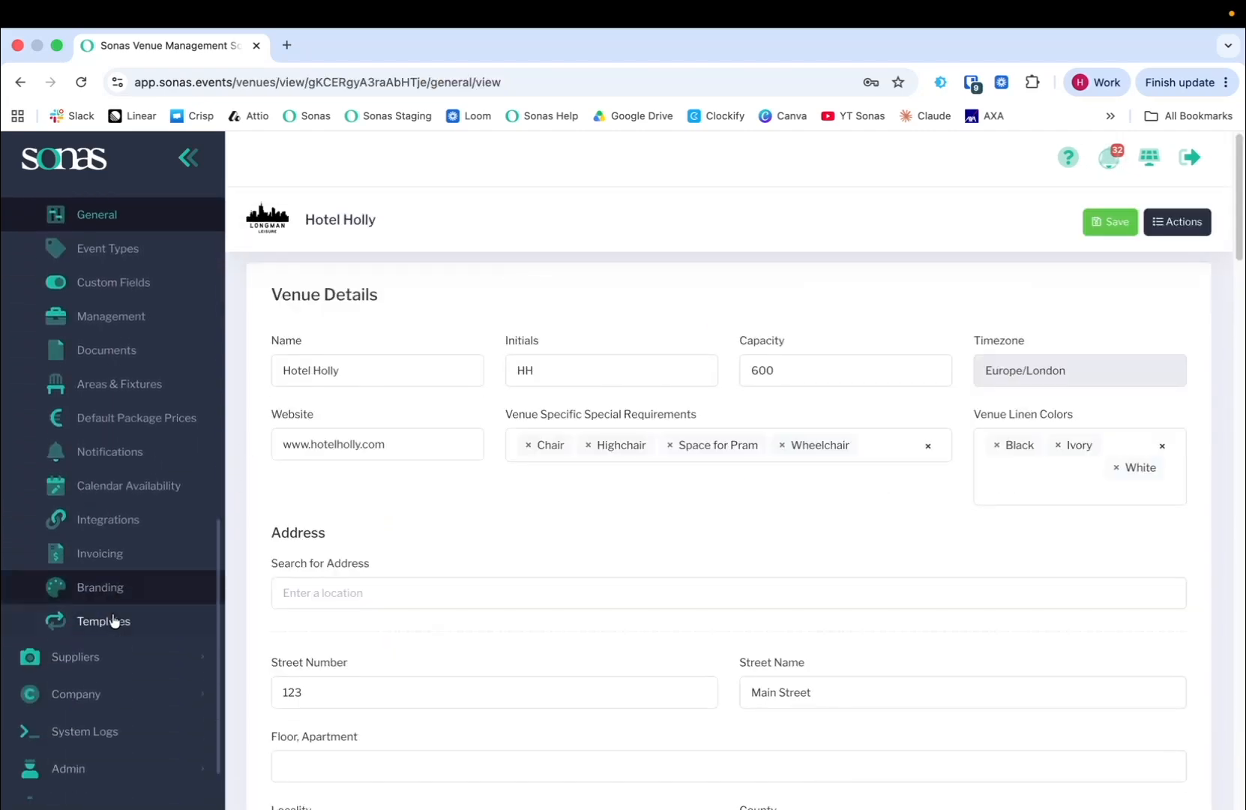
left_click(120, 525)
left_click(855, 427)
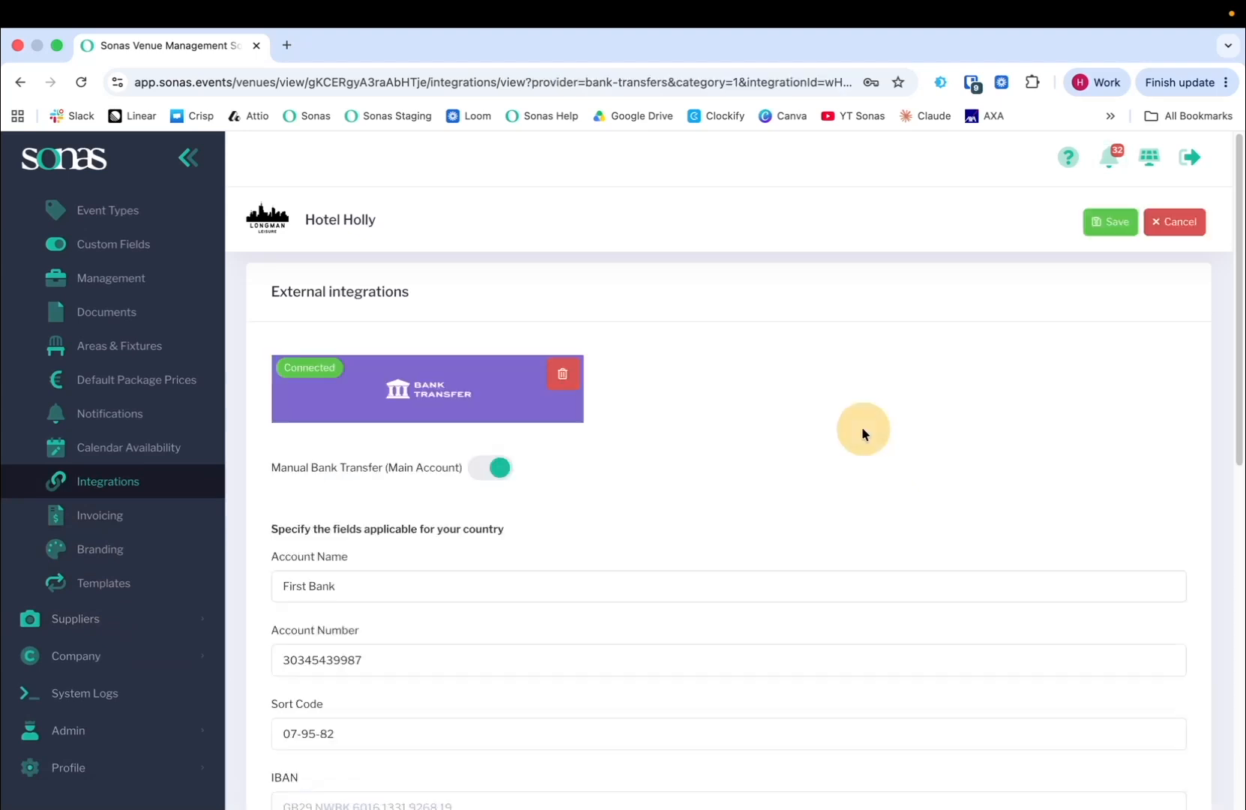
scroll(525, 554, "down", 5)
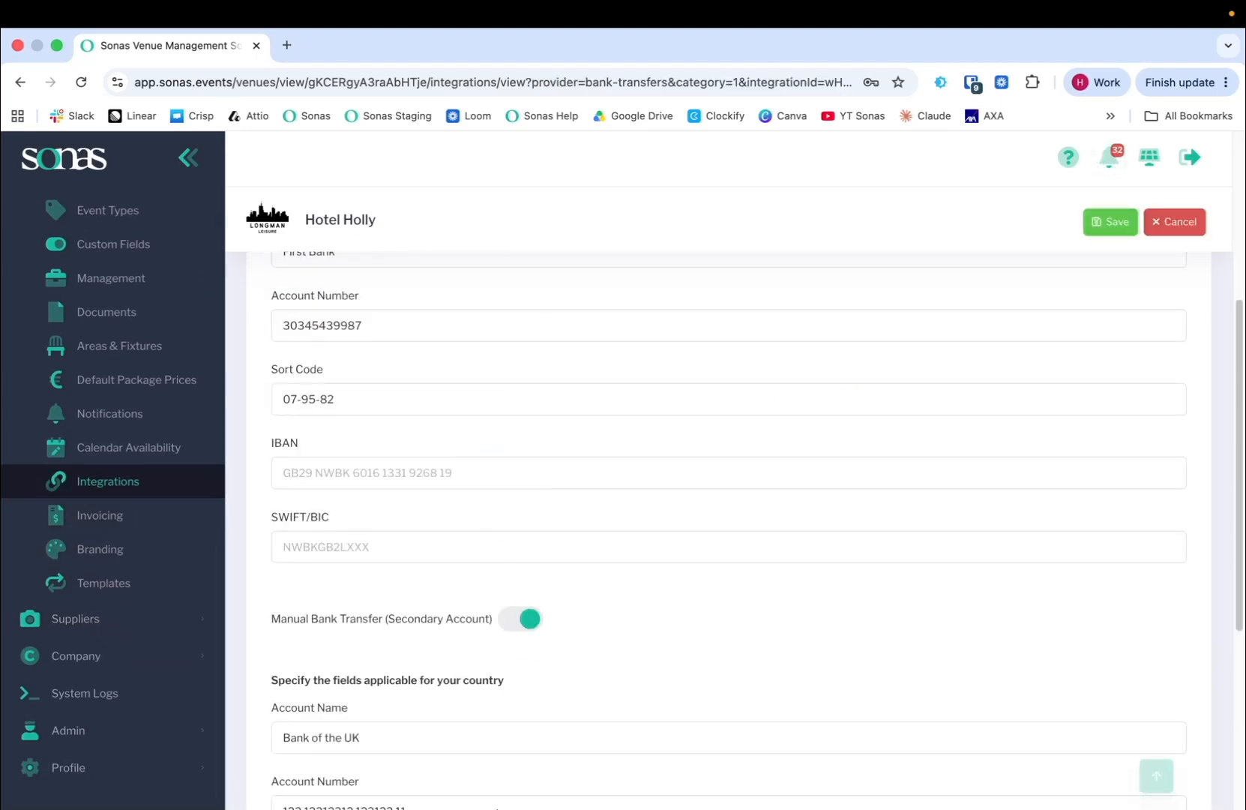